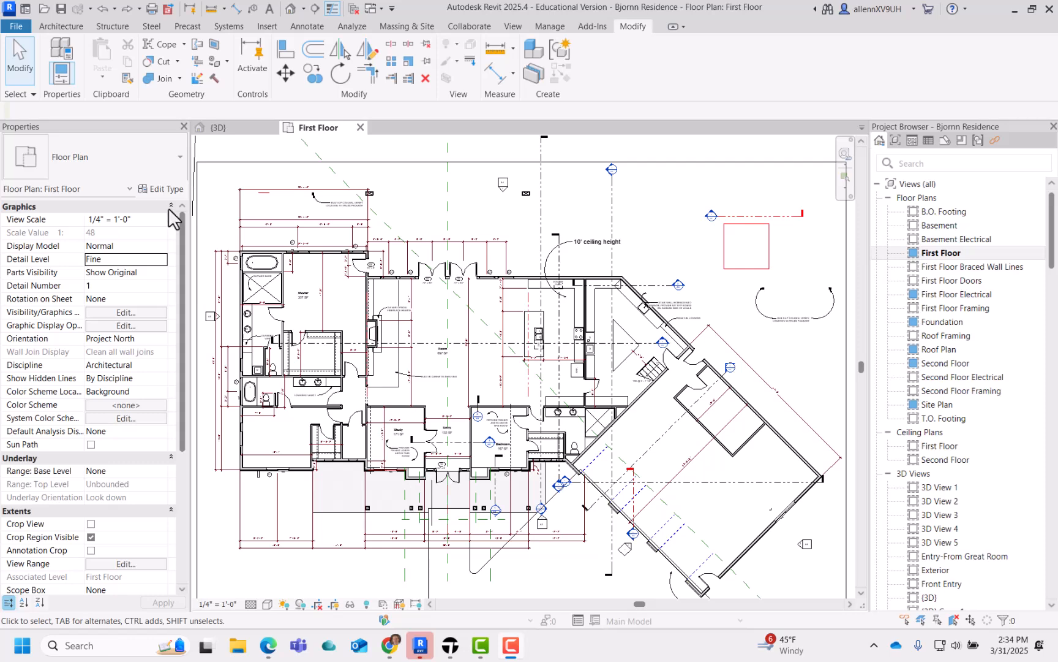
- Start a perspective camera view on the first floor plan and place its eye point where the Entry opens into the great room
scroll(463, 354, "up", 2)
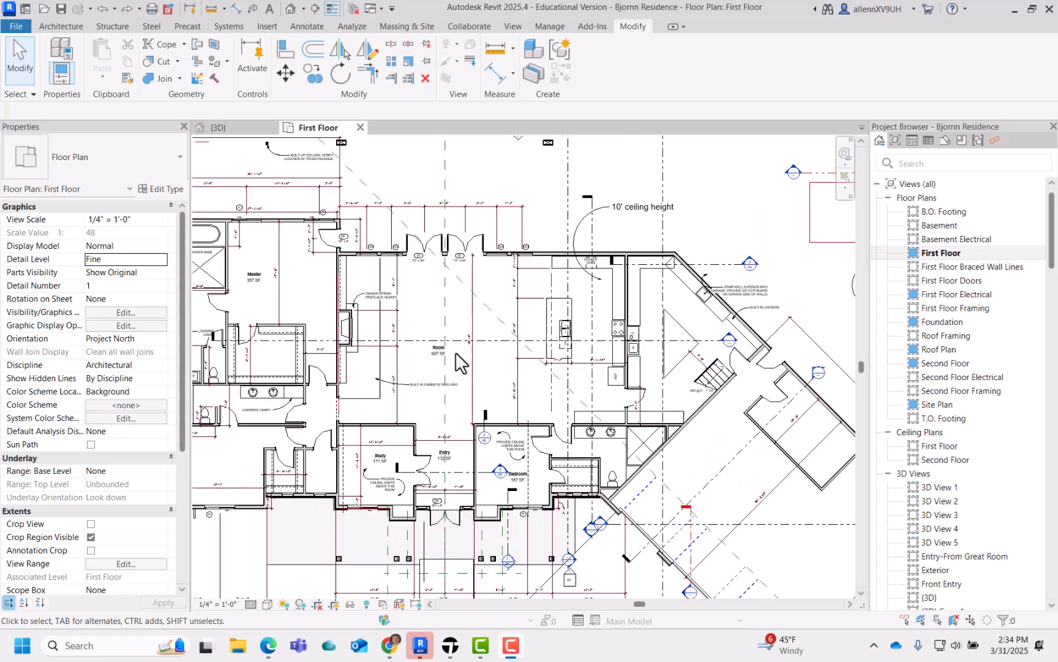
middle_click_drag(461, 358, 459, 333)
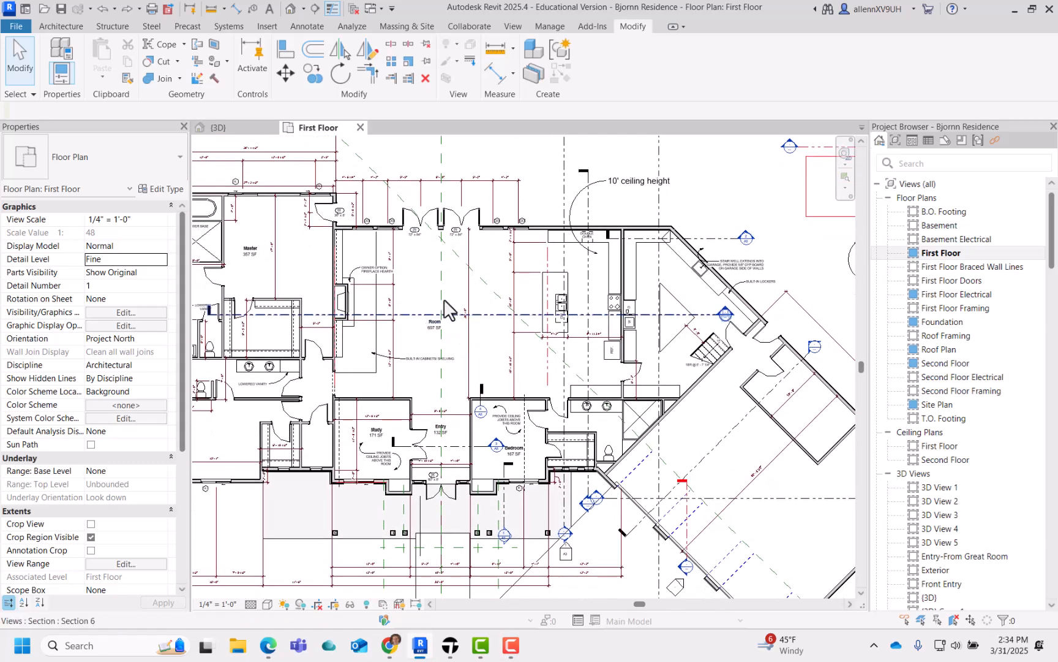
left_click(302, 9)
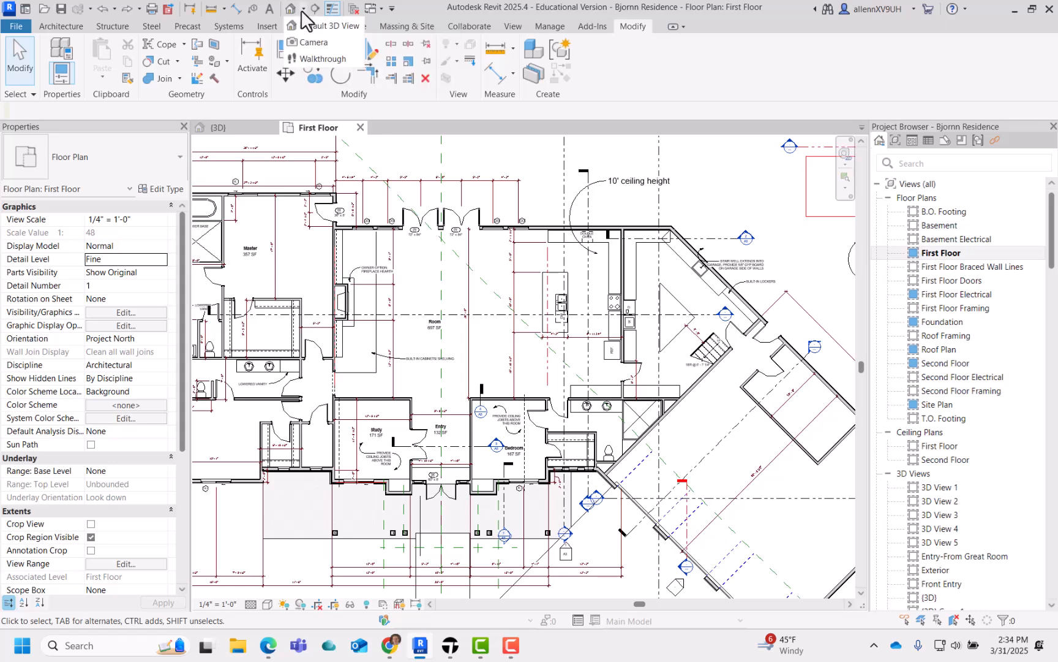
left_click(312, 43)
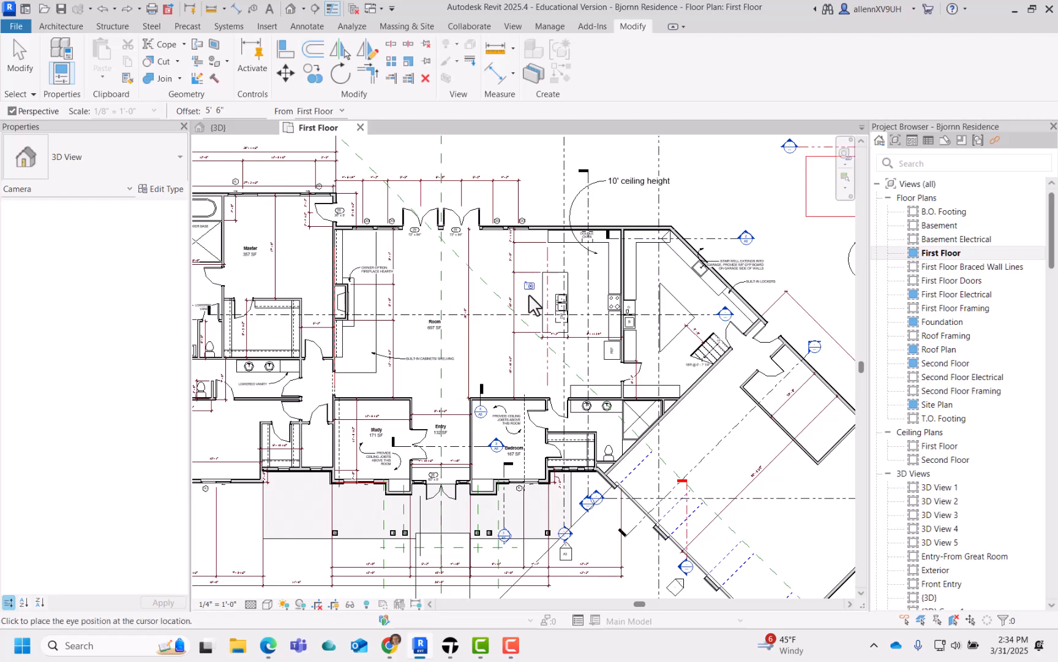
scroll(452, 380, "up", 2)
middle_click_drag(451, 380, 469, 492)
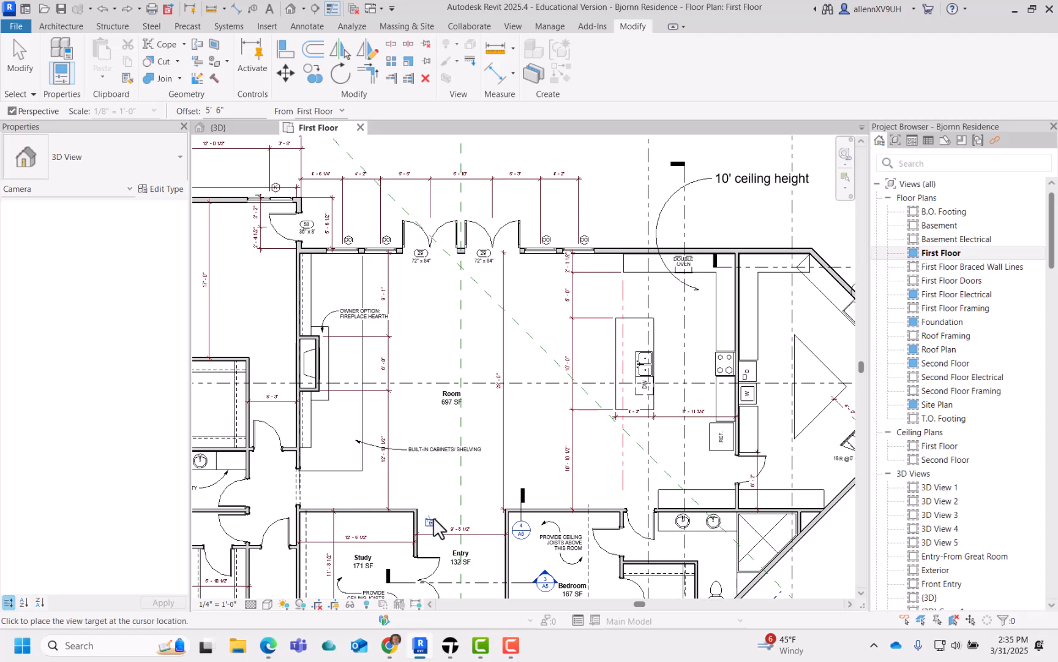
- Place the camera target well beyond the two double glass doors in the great room's rear wall
middle_click_drag(474, 325, 480, 384)
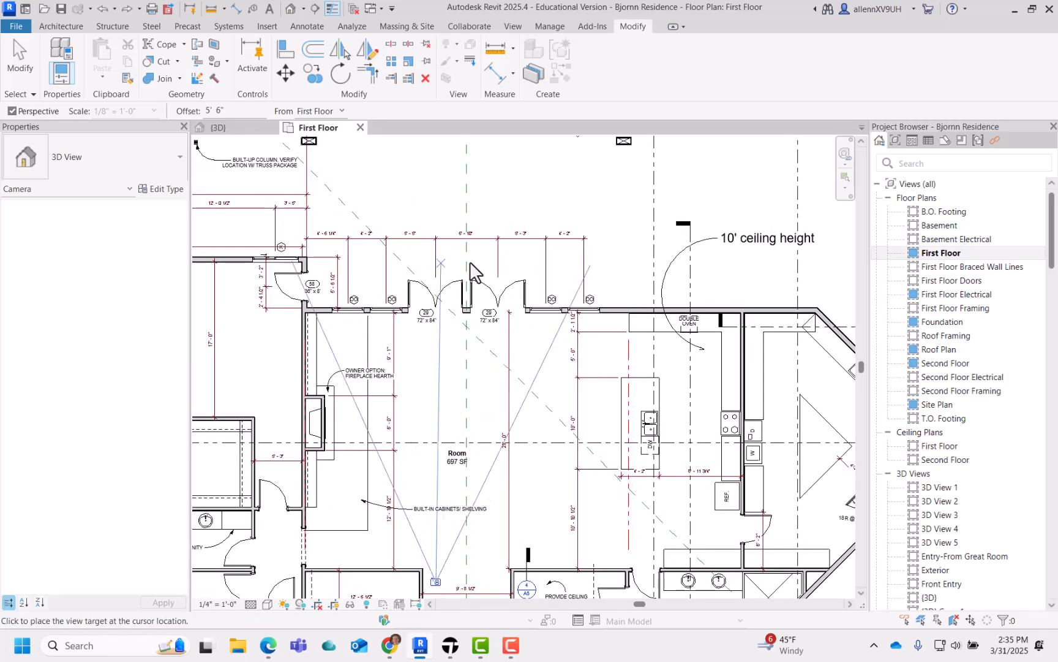
scroll(474, 276, "down", 2)
middle_click_drag(484, 273, 492, 370)
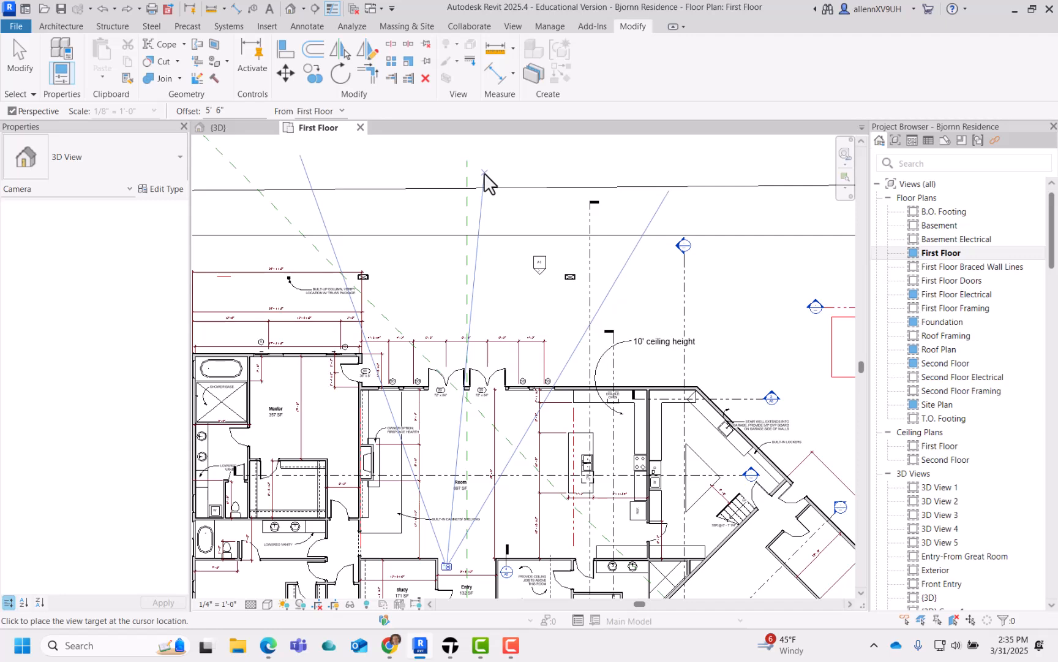
scroll(463, 454, "up", 3)
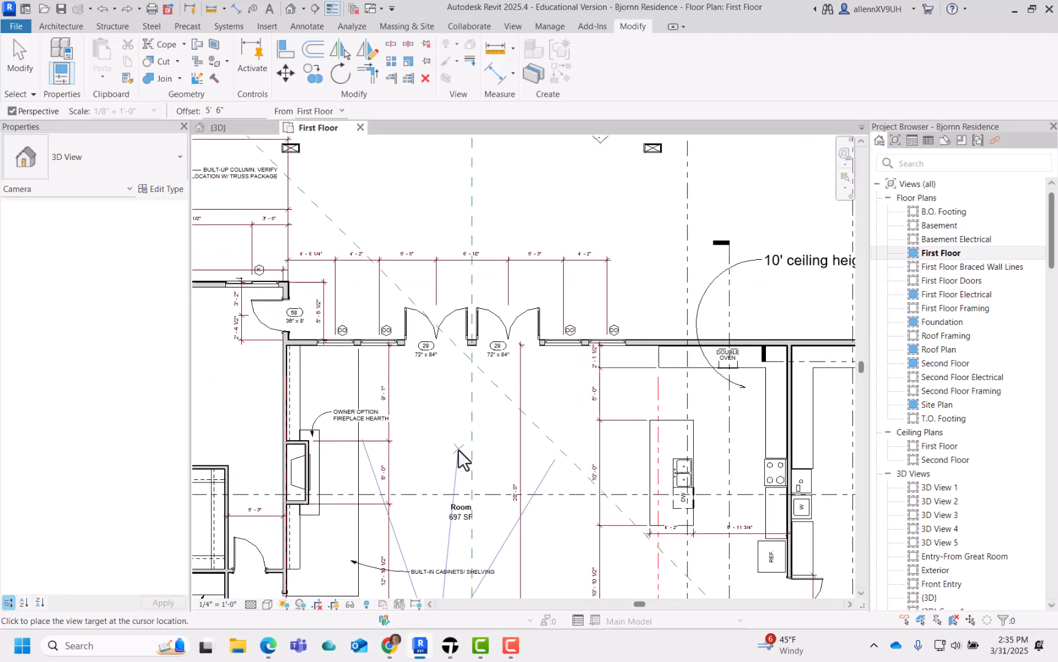
middle_click_drag(463, 455, 466, 403)
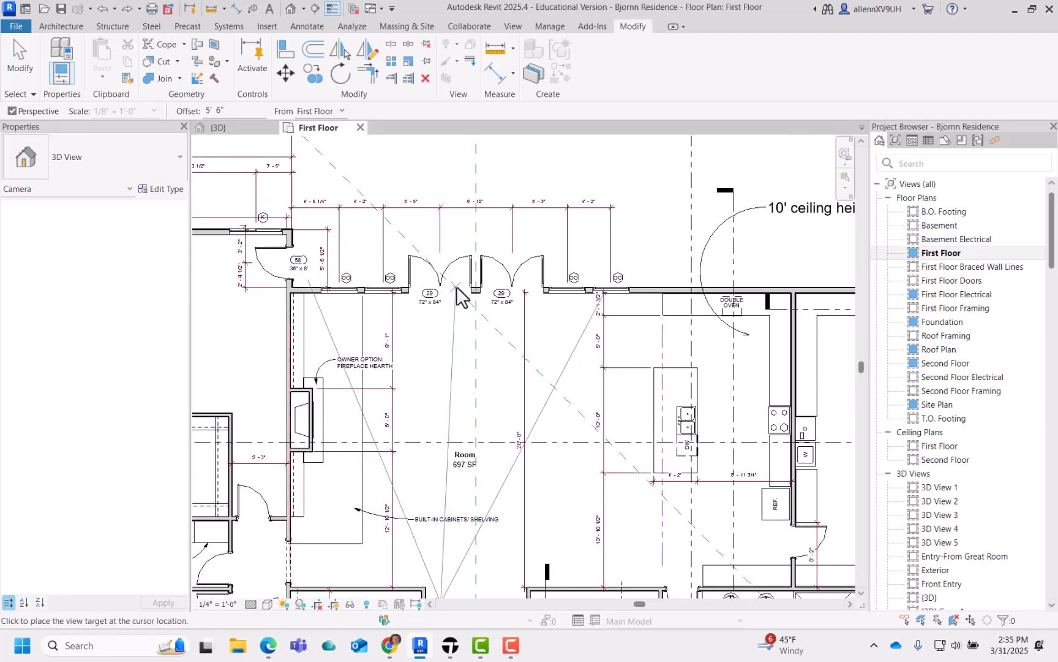
scroll(452, 428, "down", 8)
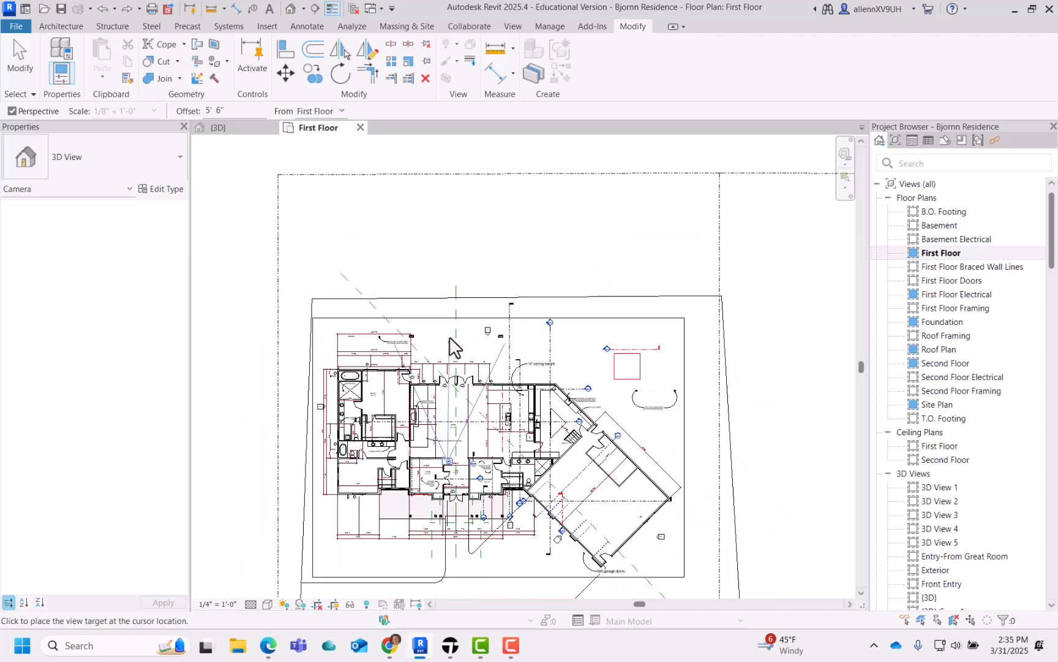
left_click(457, 249)
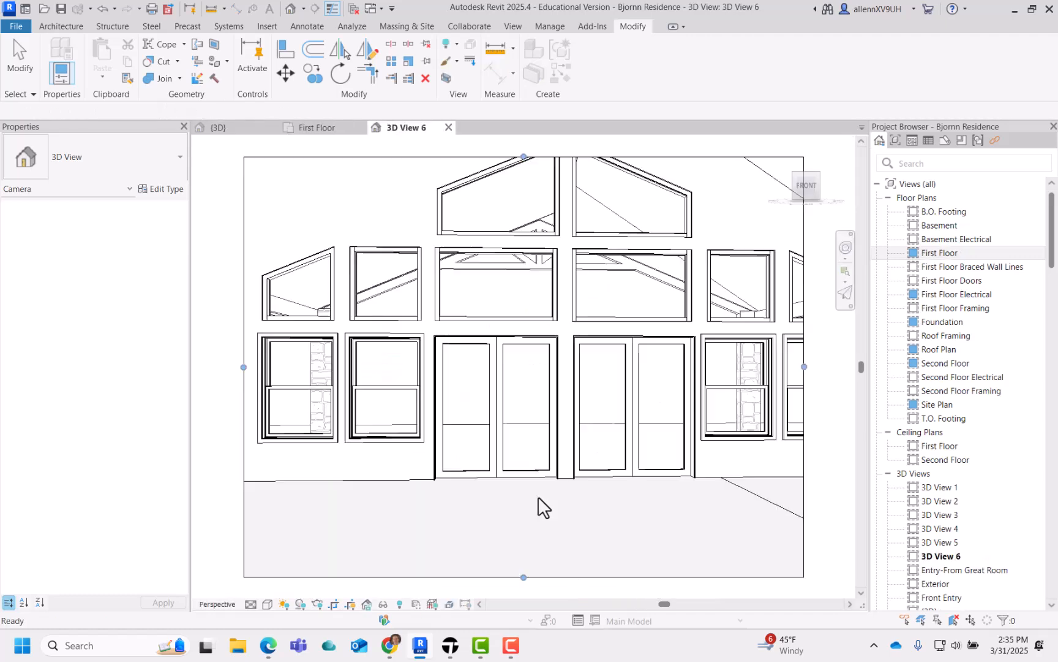
- Extend the camera view's crop region to the right, upward and to the left to frame the full window wall
scroll(508, 489, "down", 3)
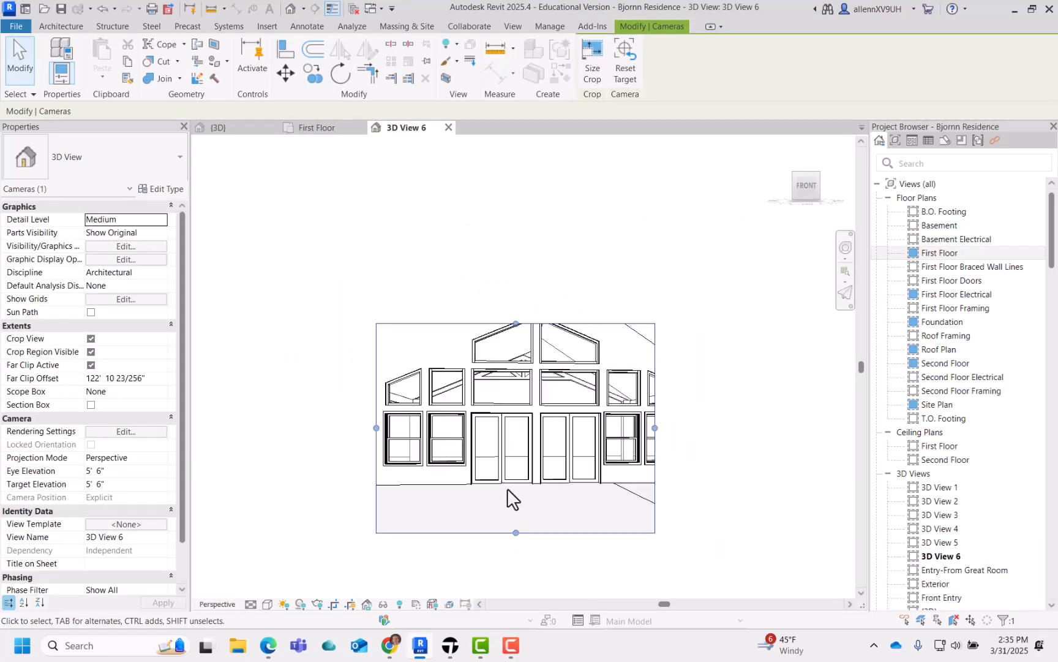
middle_click_drag(560, 524, 536, 448)
scroll(531, 501, "down", 2)
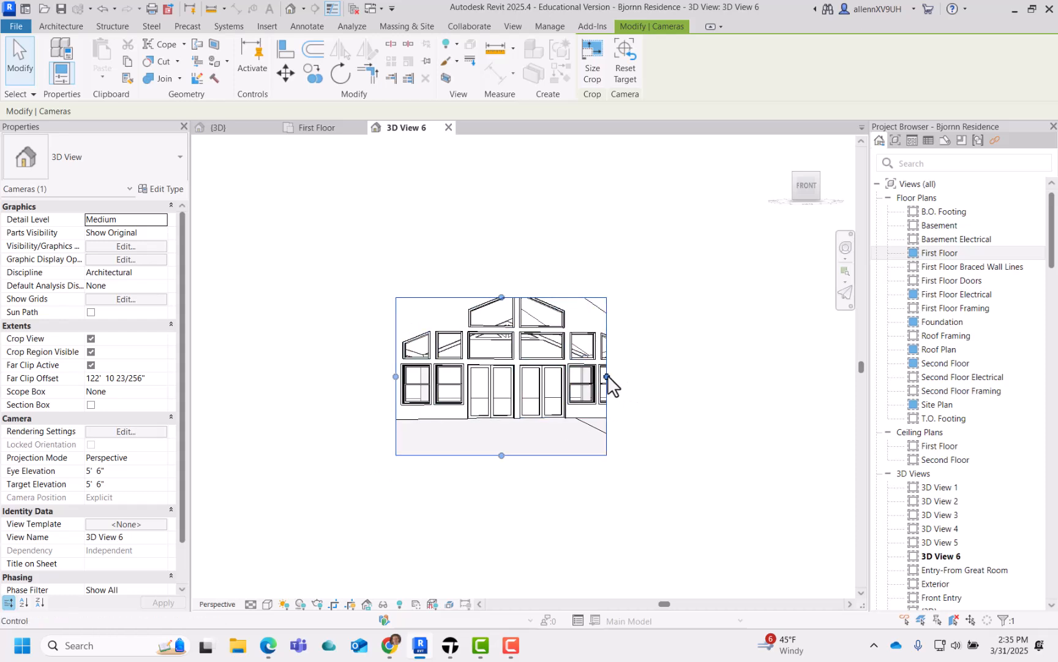
left_click_drag(607, 376, 661, 379)
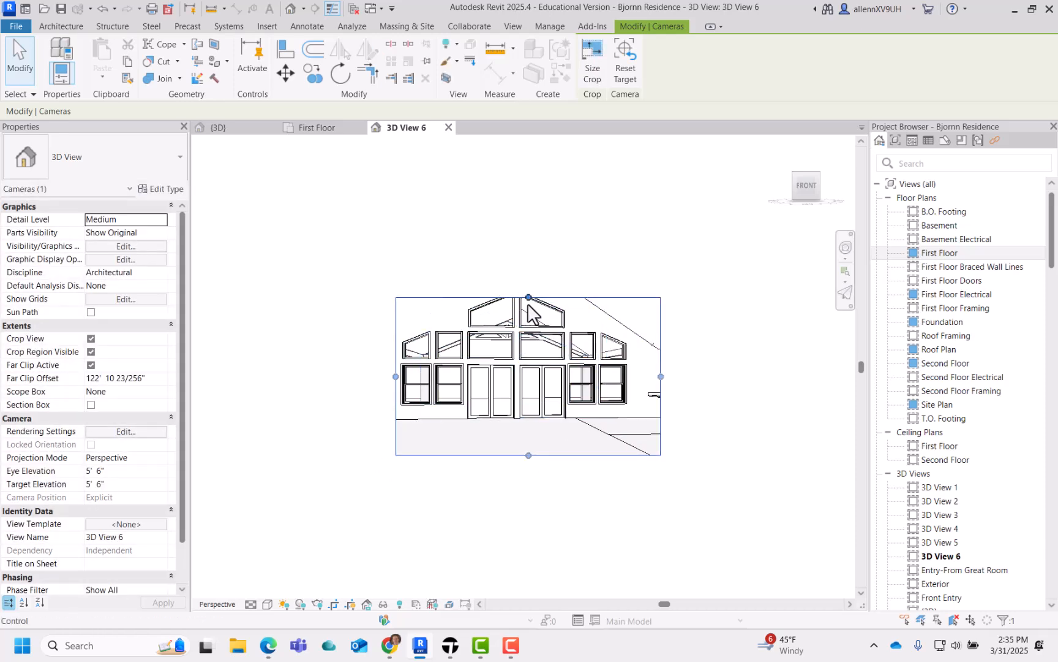
left_click_drag(528, 298, 482, 245)
left_click_drag(396, 350, 361, 350)
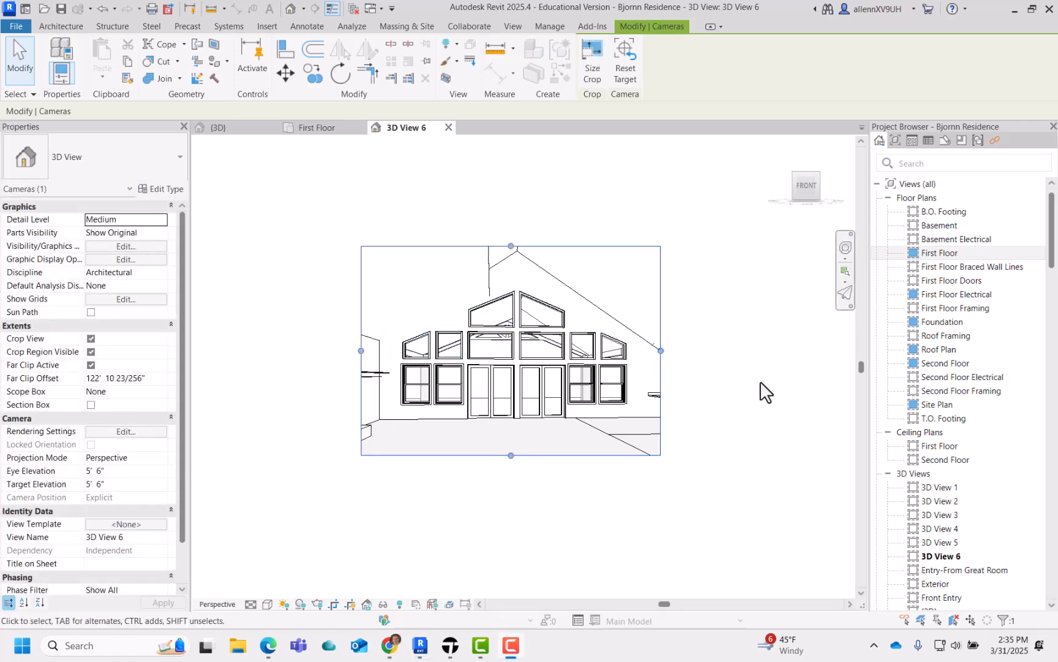
- Extend the crop region on all four sides to take in more floor, the kitchen, the fireplace and the upper ceiling
scroll(549, 423, "down", 2)
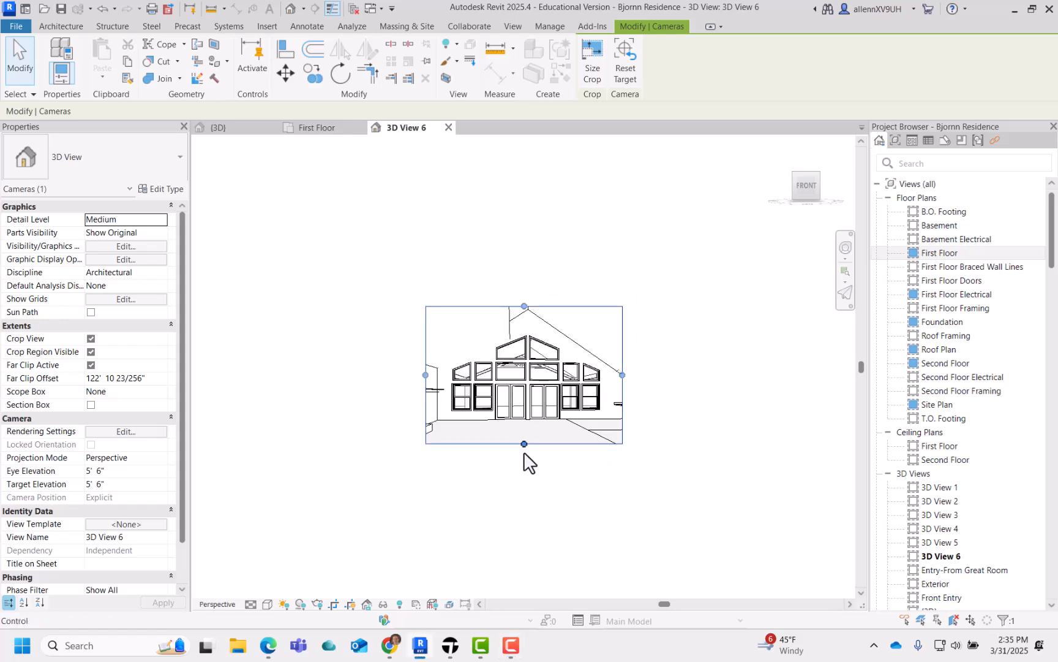
left_click_drag(524, 452, 523, 484)
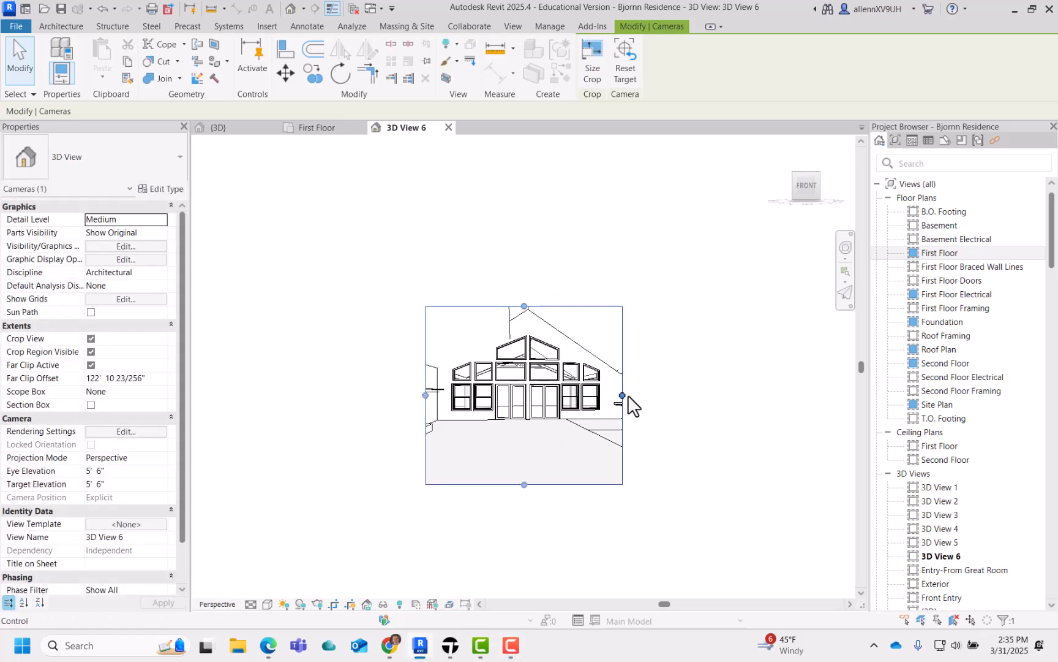
left_click_drag(623, 397, 749, 392)
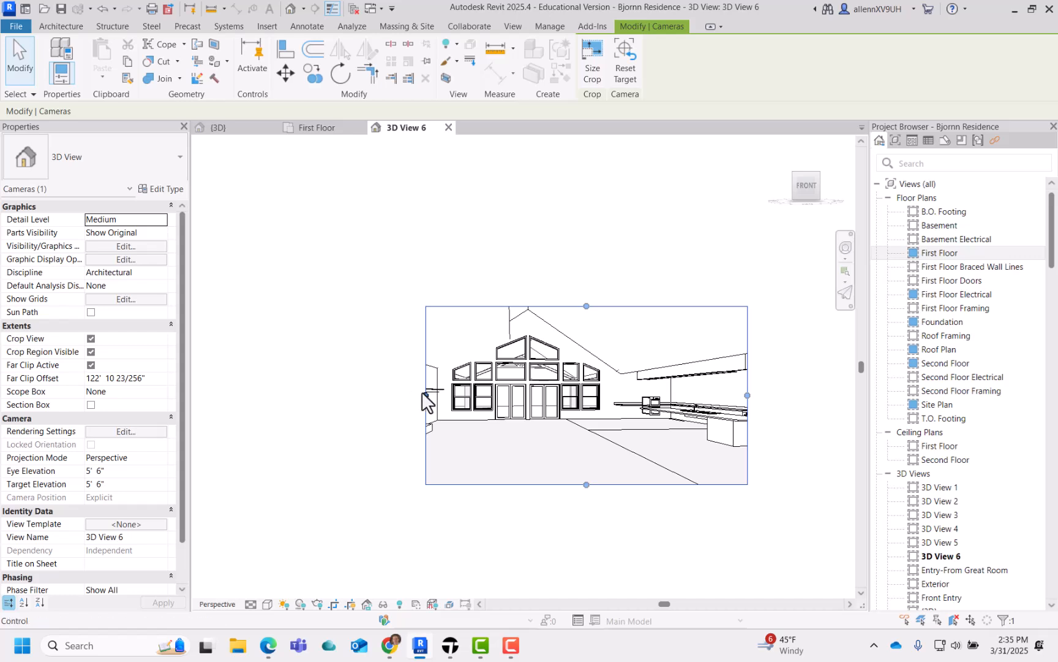
left_click_drag(425, 395, 335, 391)
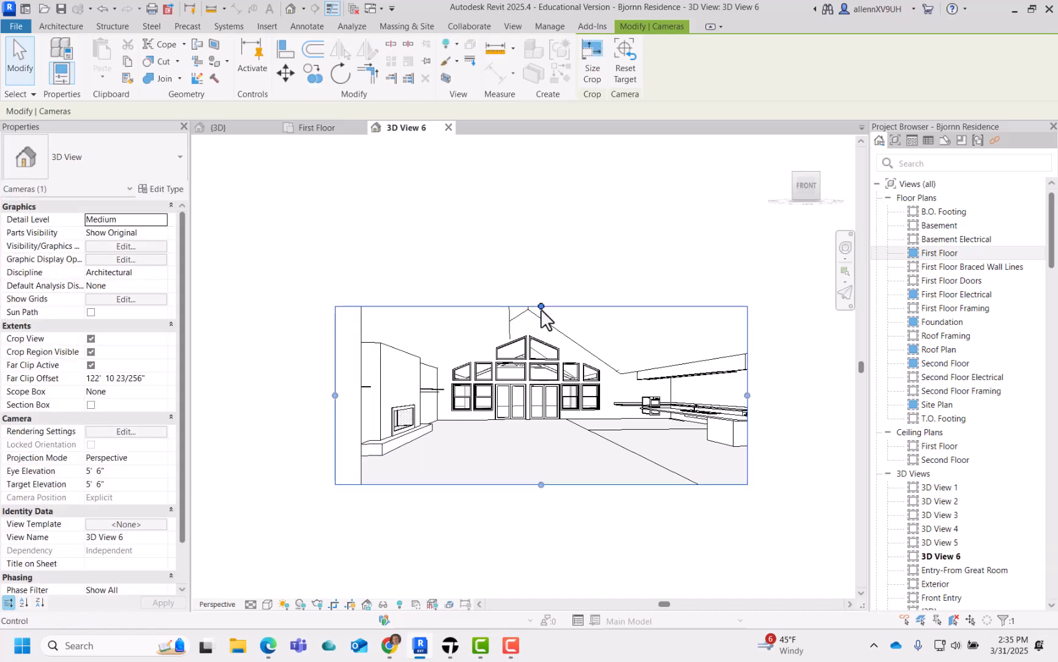
left_click_drag(541, 306, 540, 257)
left_click(547, 545)
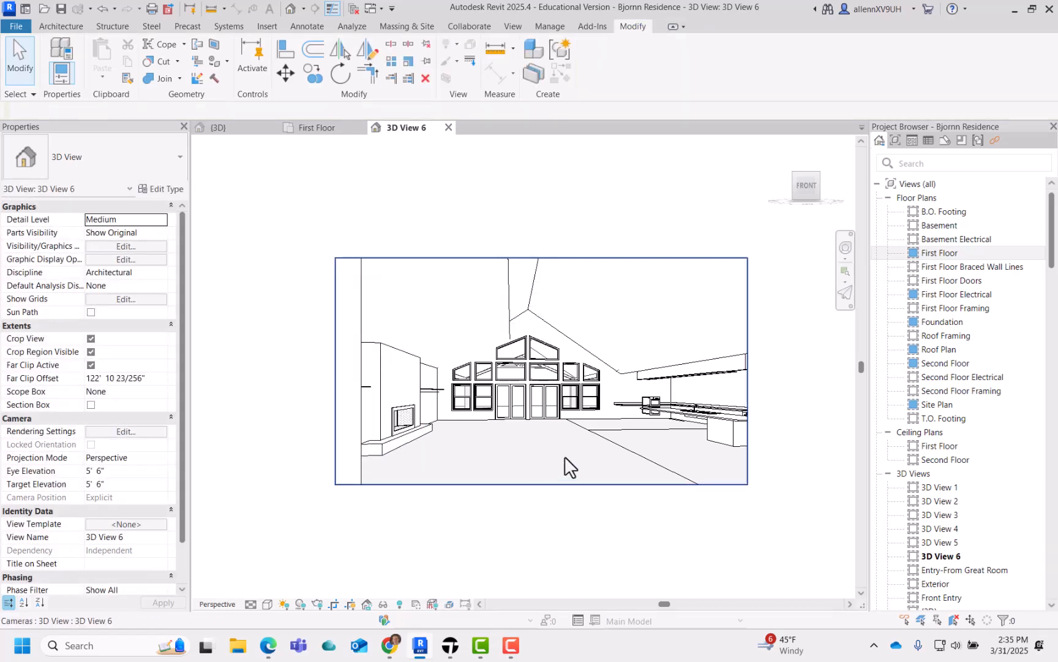
- Set the camera view's visual style to Consistent Colors
left_click(266, 606)
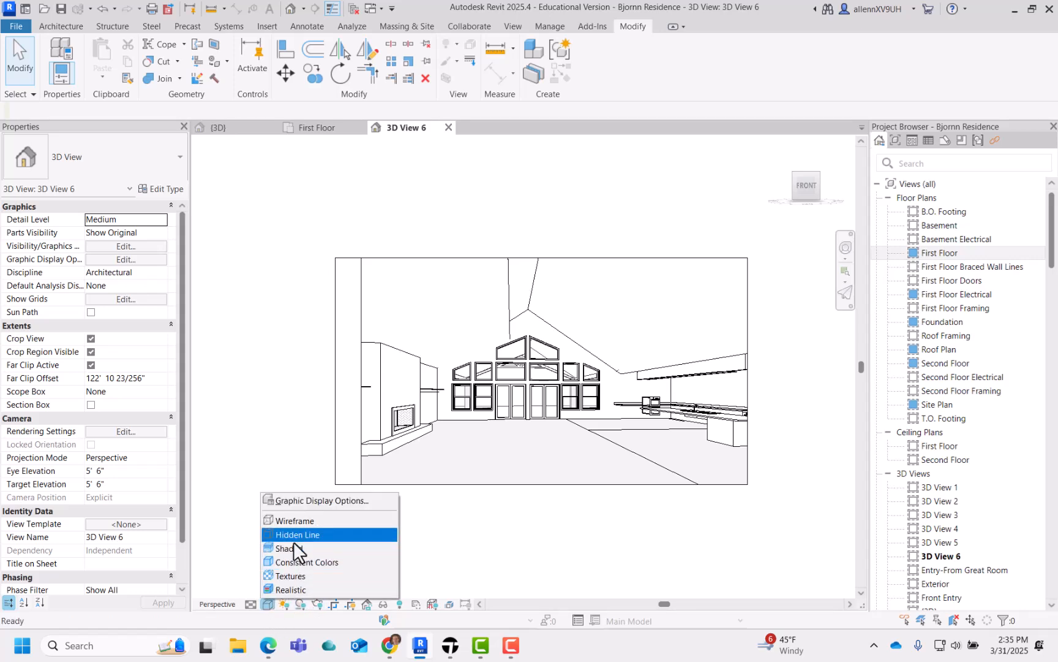
left_click(294, 562)
scroll(521, 411, "up", 3)
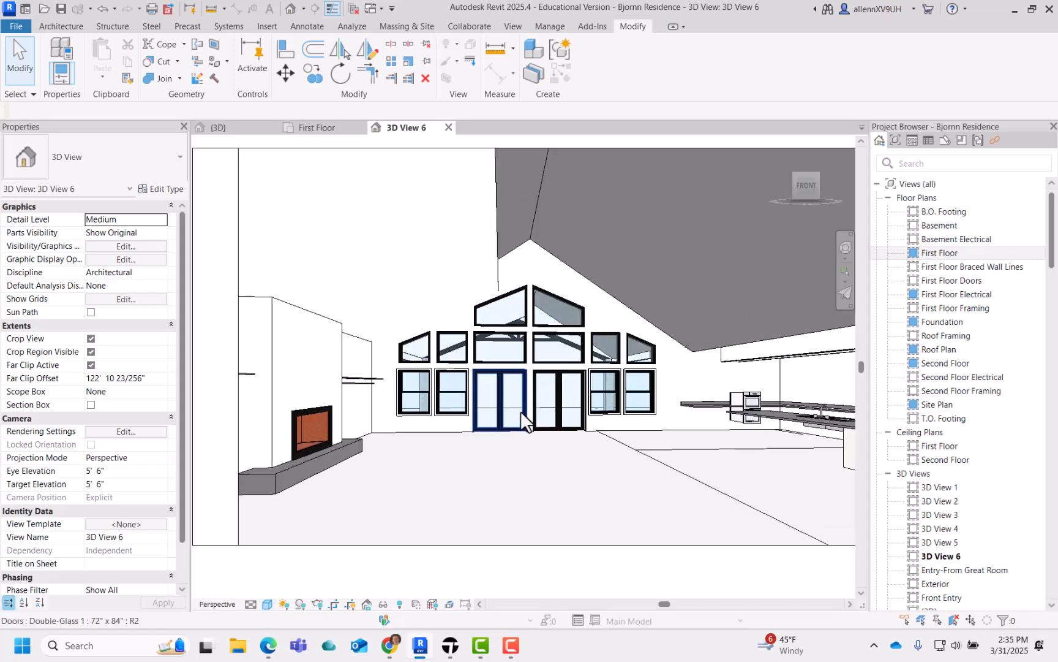
left_click(273, 604)
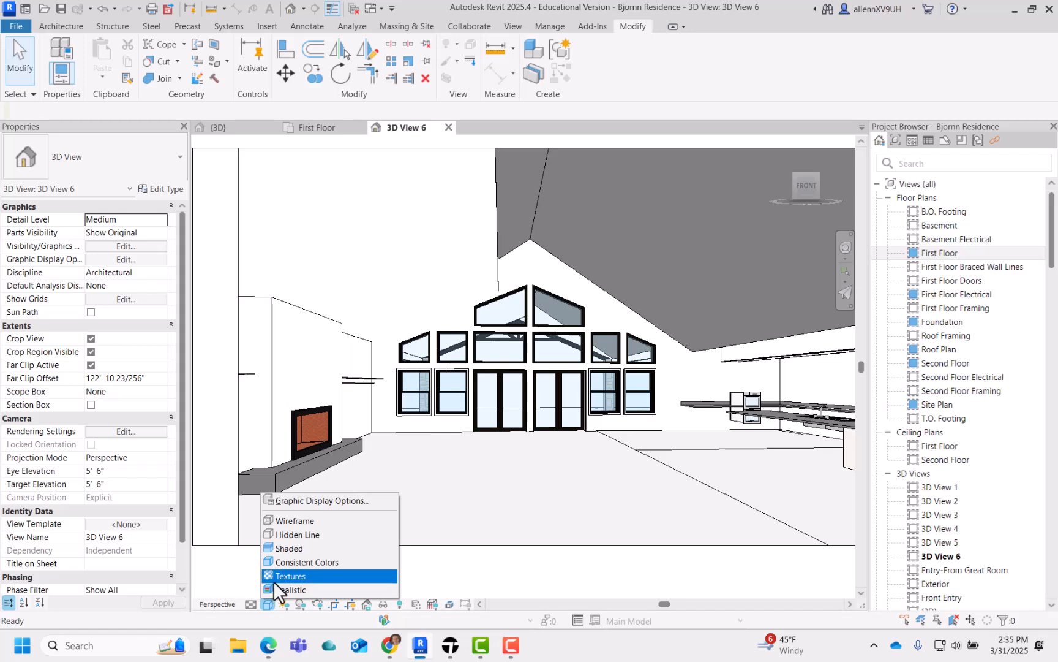
left_click(379, 571)
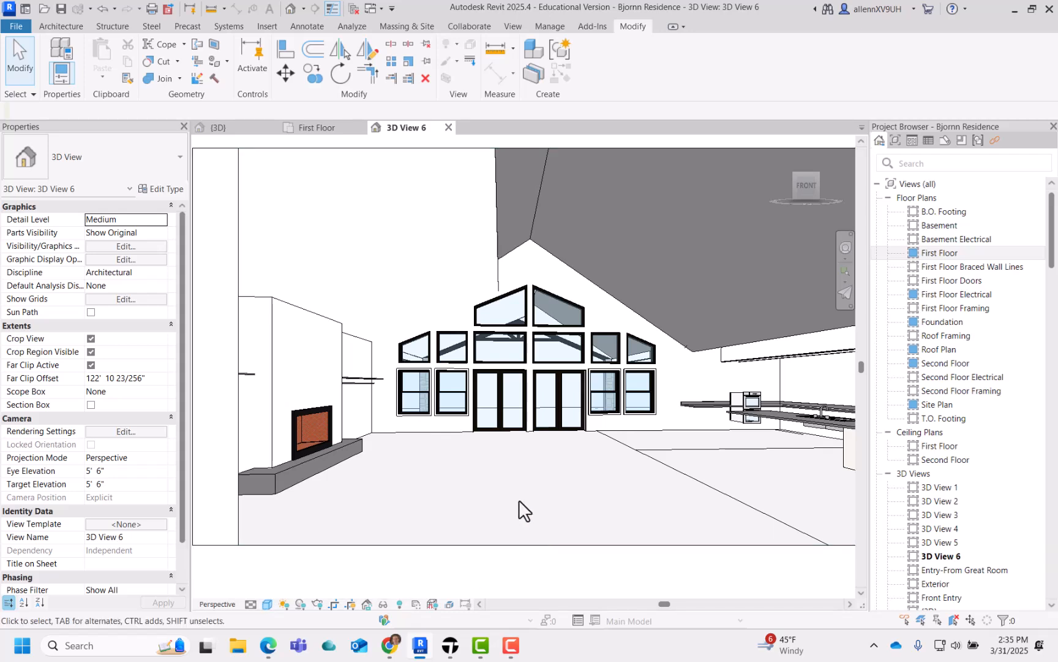
scroll(484, 480, "down", 2)
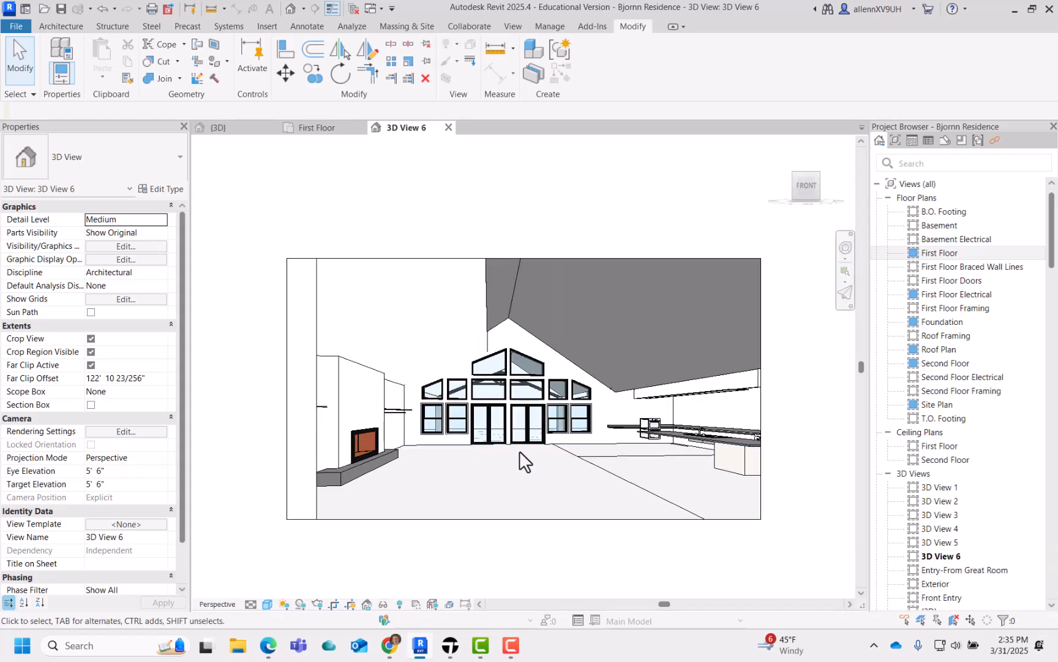
- Inspect the sloped ceiling on the fireplace side and the roof above the kitchen side by selecting each, and clear the selection
left_click(484, 339)
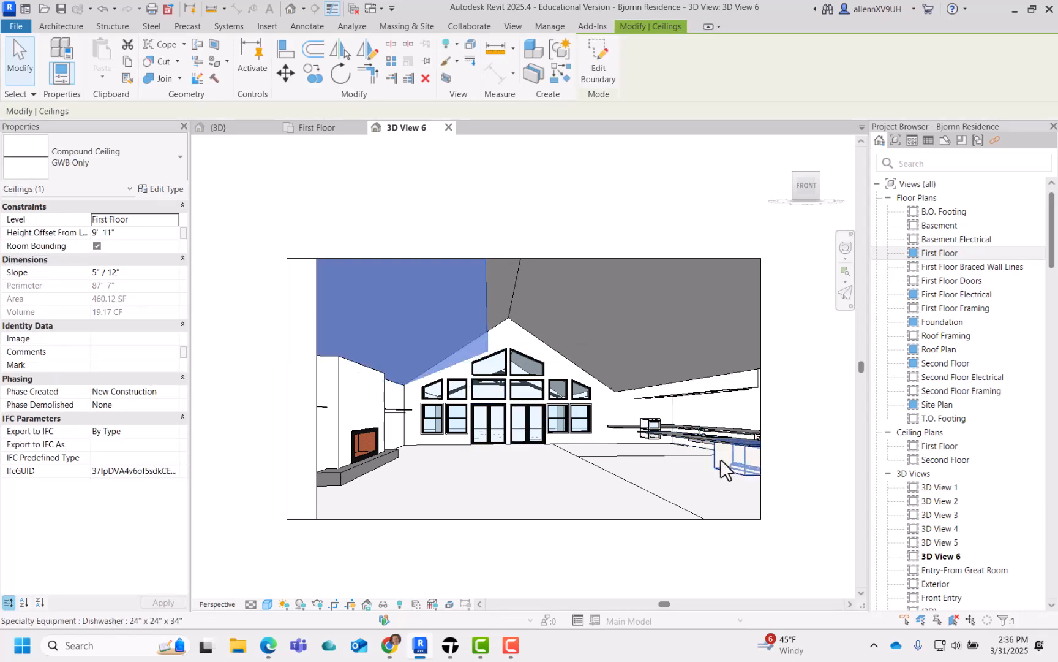
scroll(734, 401, "up", 2)
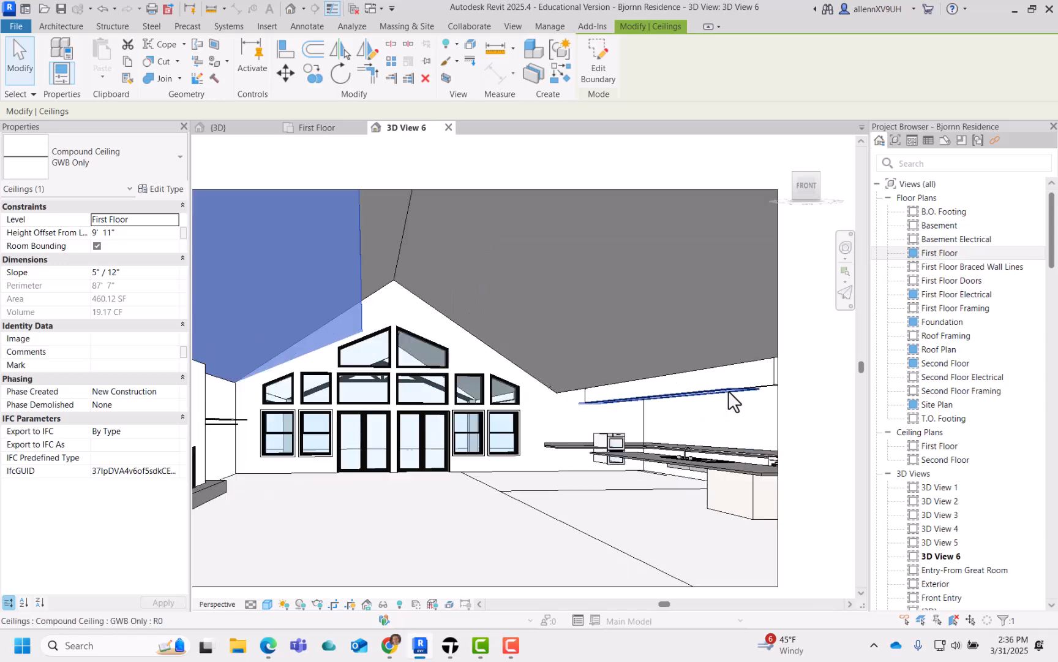
scroll(710, 422, "up", 2)
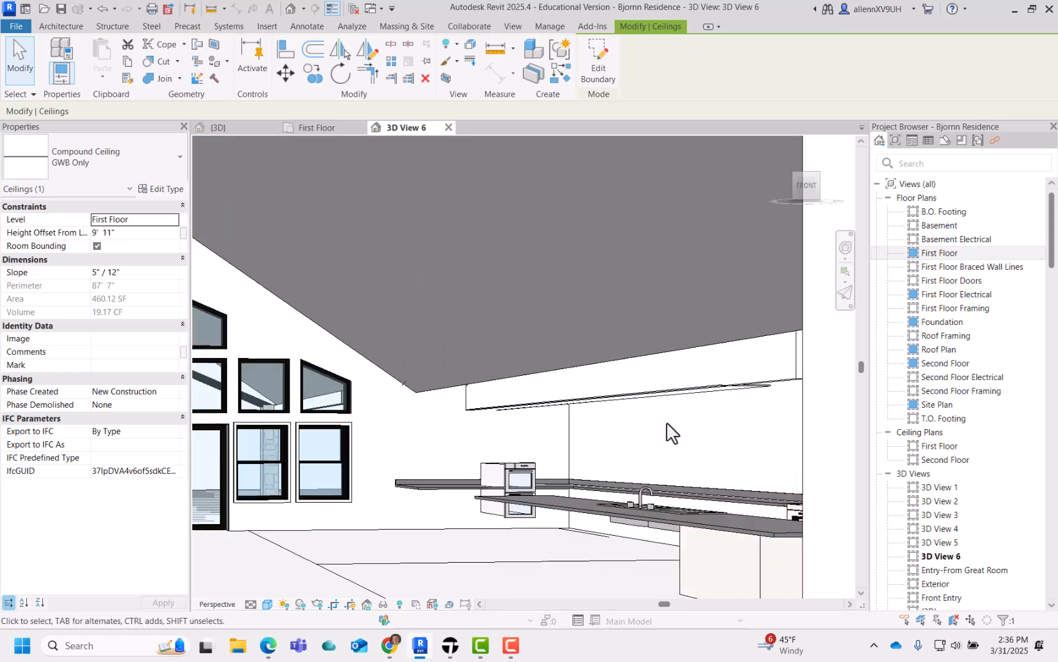
left_click(562, 366)
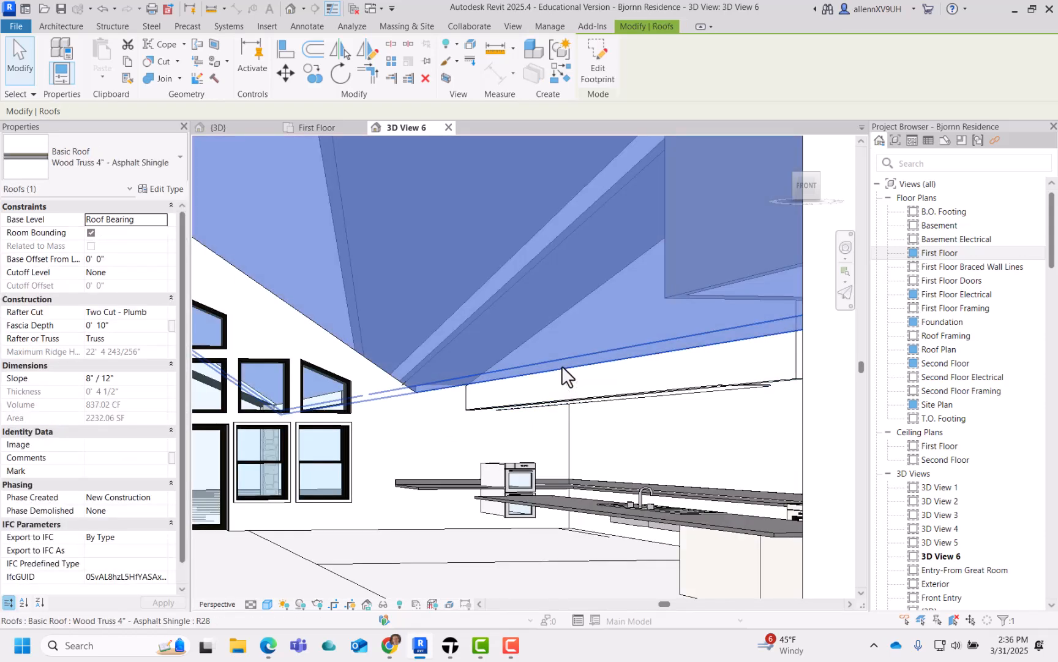
scroll(562, 365, "down", 3)
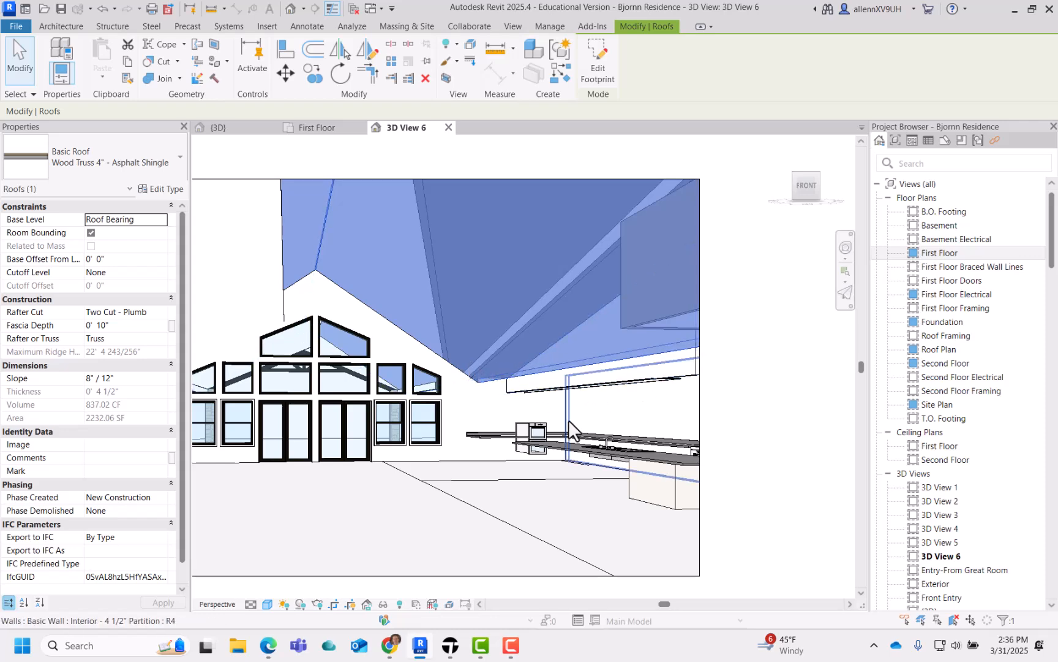
scroll(568, 419, "down", 3)
key("Escape")
- Examine the fireplace, window wall, floor and kitchen side of the great room in the camera view
middle_click_drag(495, 531, 588, 532)
scroll(506, 471, "up", 3)
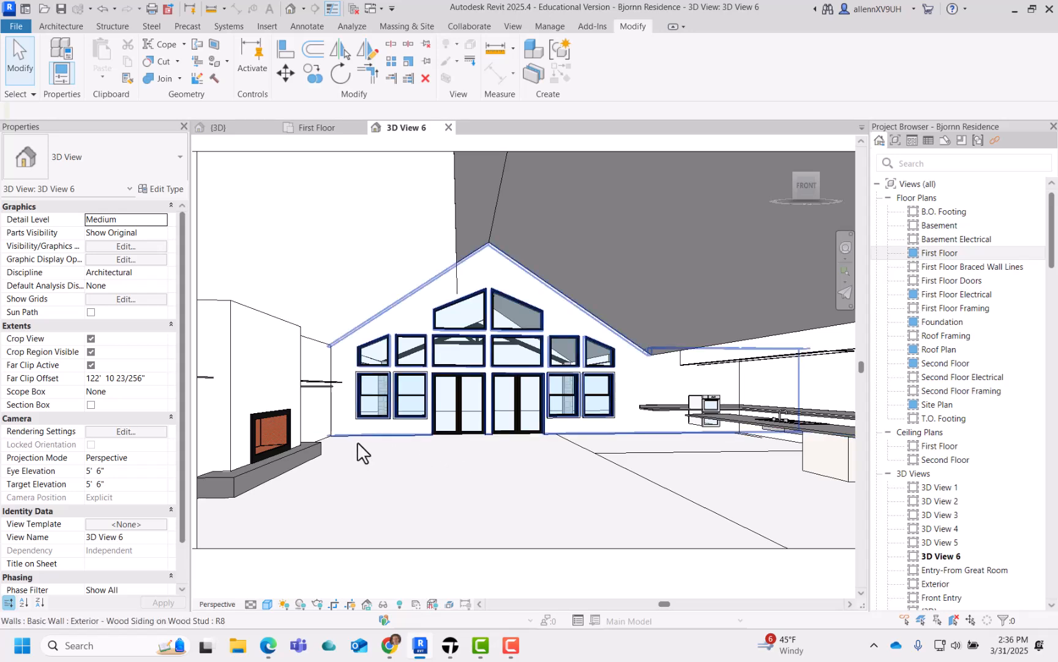
scroll(359, 435, "up", 3)
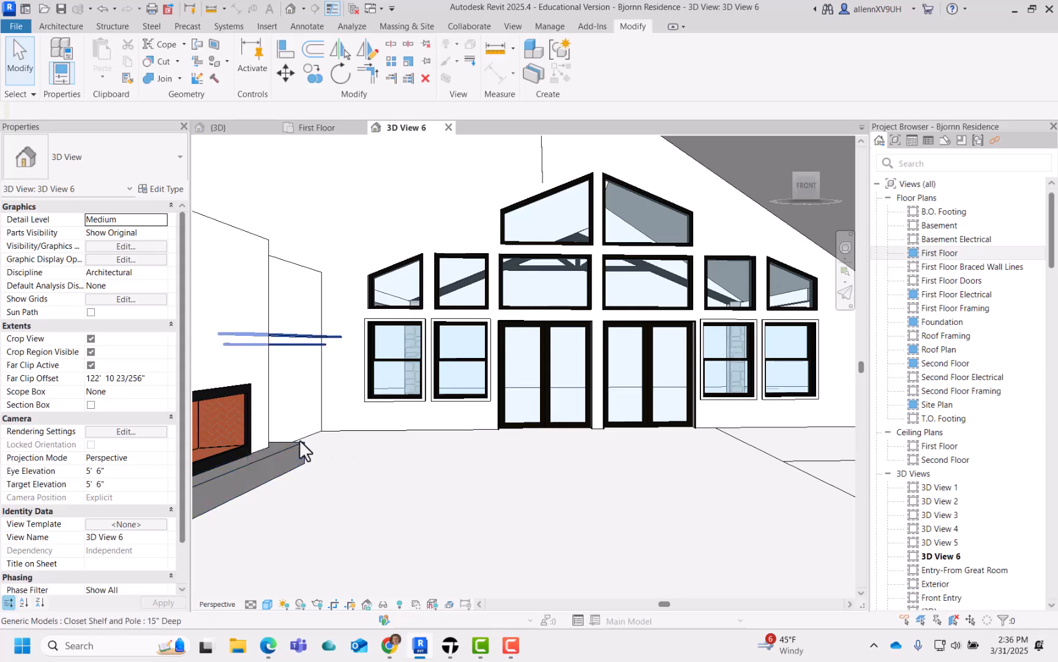
scroll(380, 429, "up", 2)
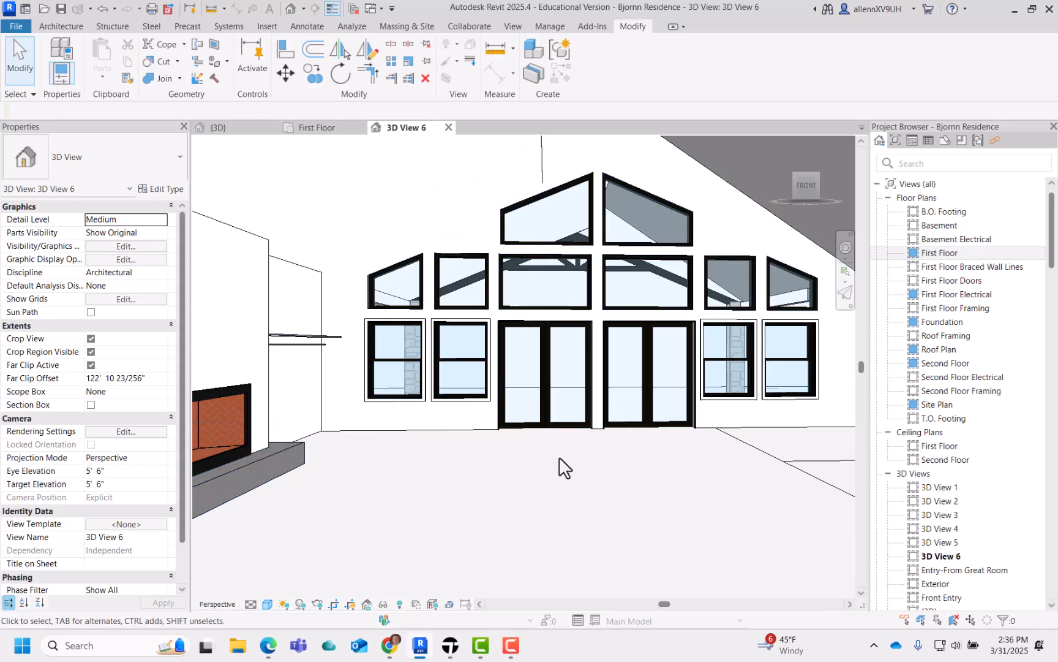
scroll(434, 477, "down", 4)
middle_click_drag(589, 499, 539, 513)
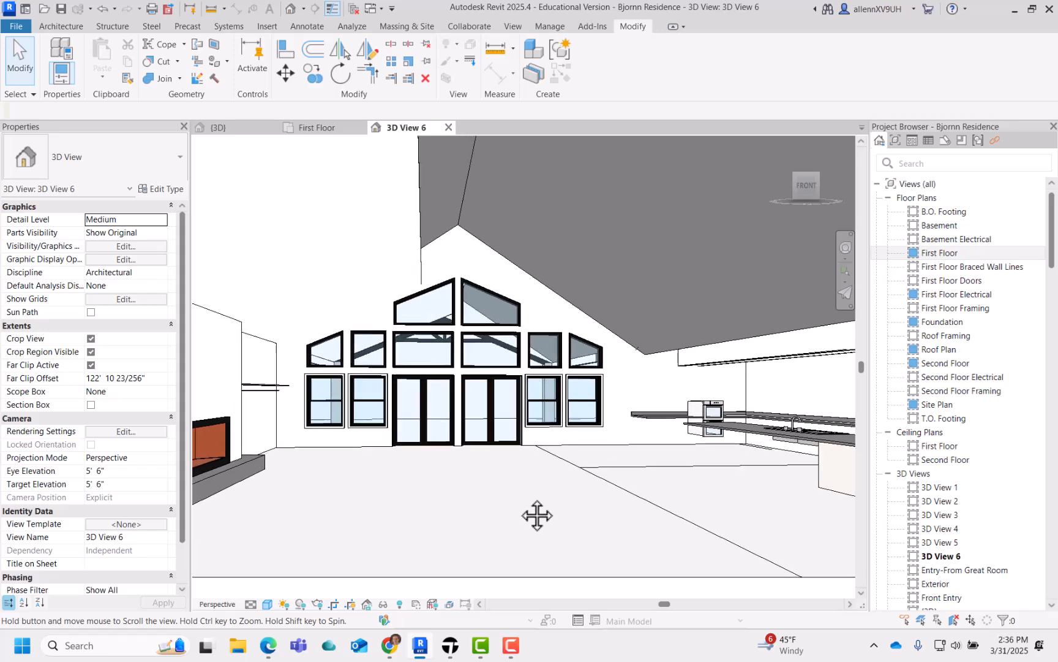
scroll(538, 499, "down", 3)
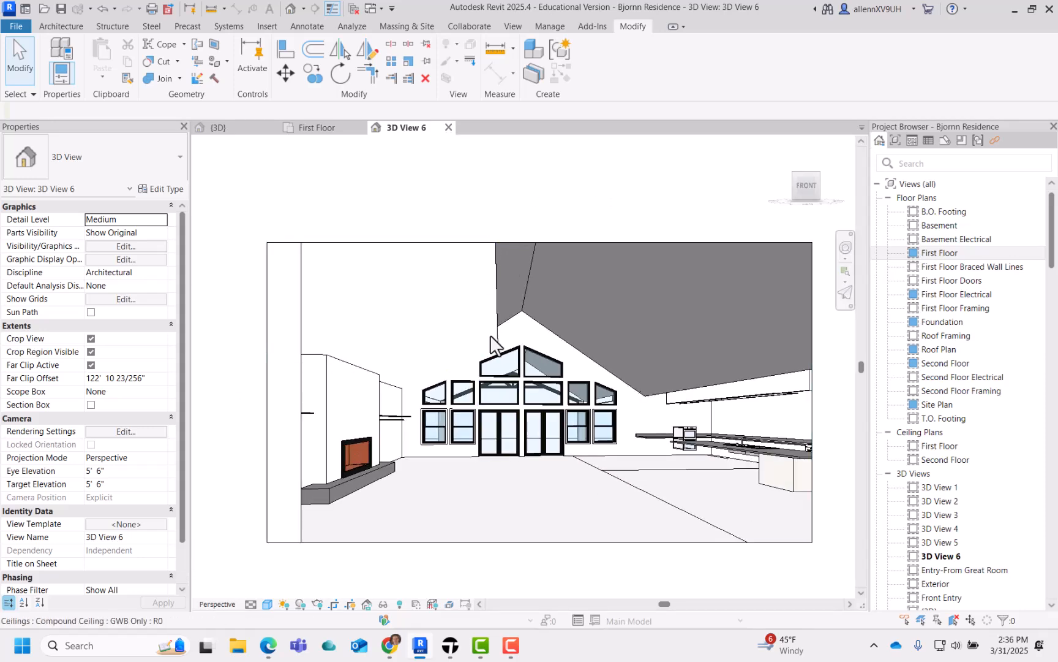
- Open the First Floor plan and rename the 3D View 6 camera view as Great Room
middle_click_drag(517, 477, 536, 461)
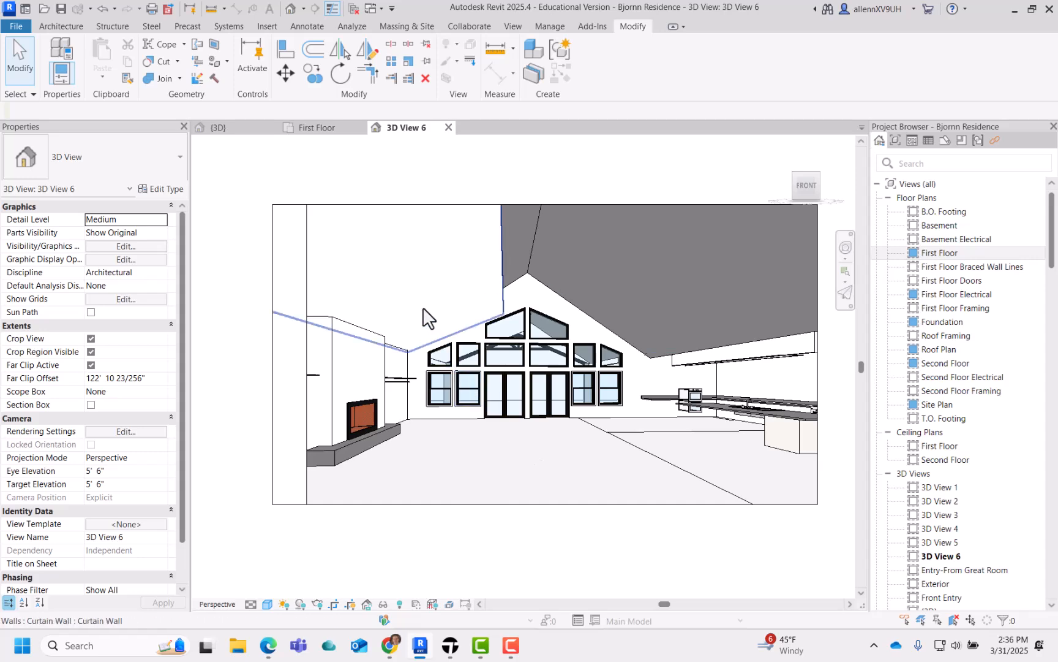
left_click(332, 127)
scroll(491, 417, "up", 5)
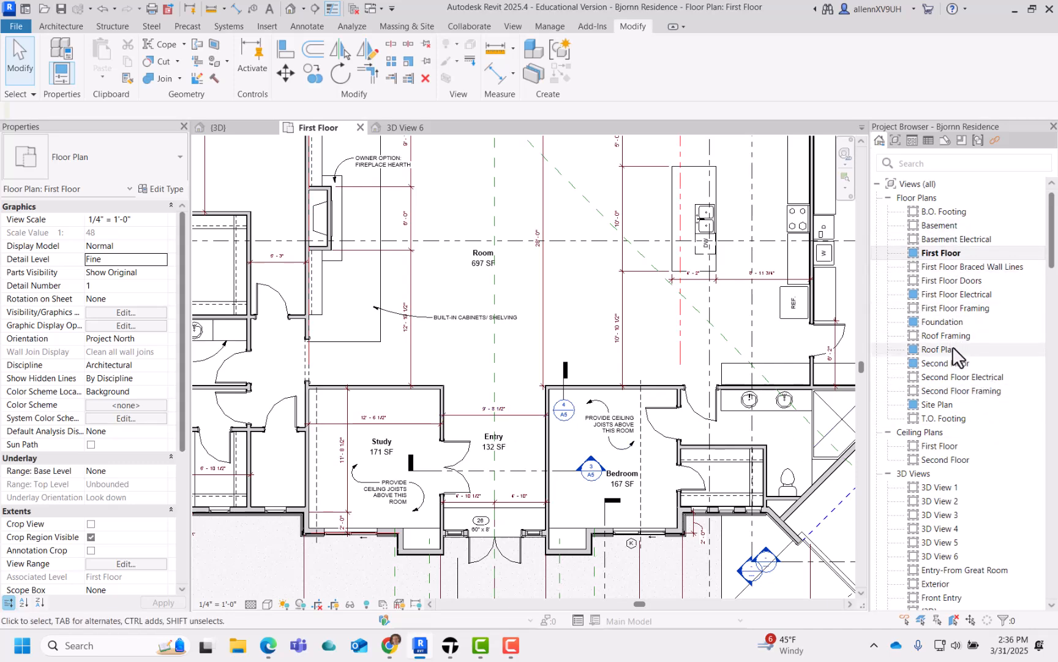
scroll(954, 373, "down", 3)
scroll(952, 377, "down", 2)
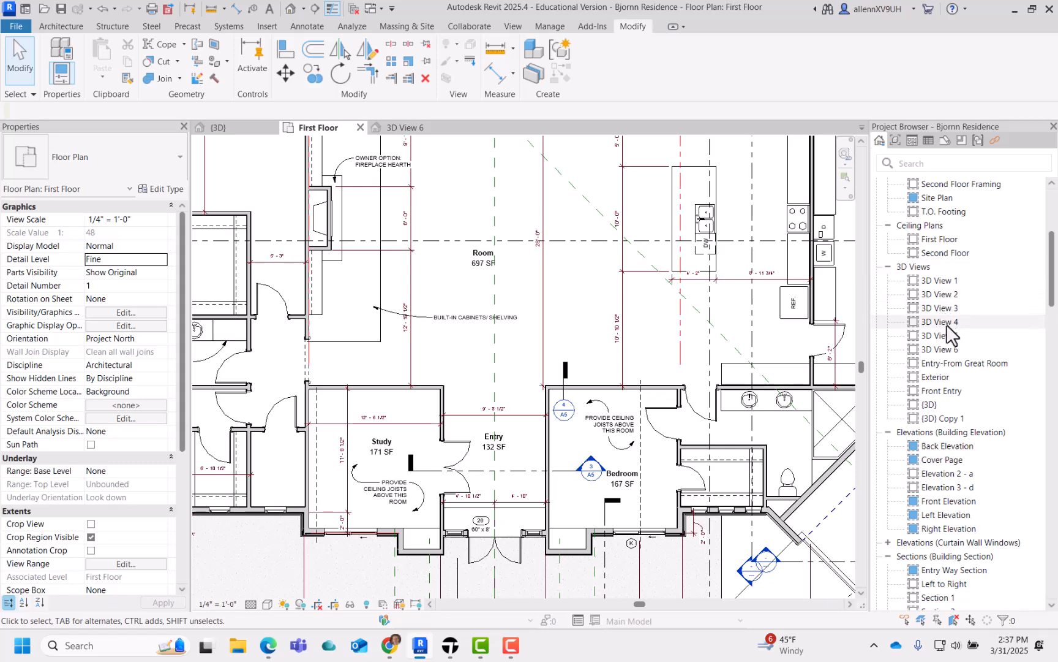
right_click(946, 349)
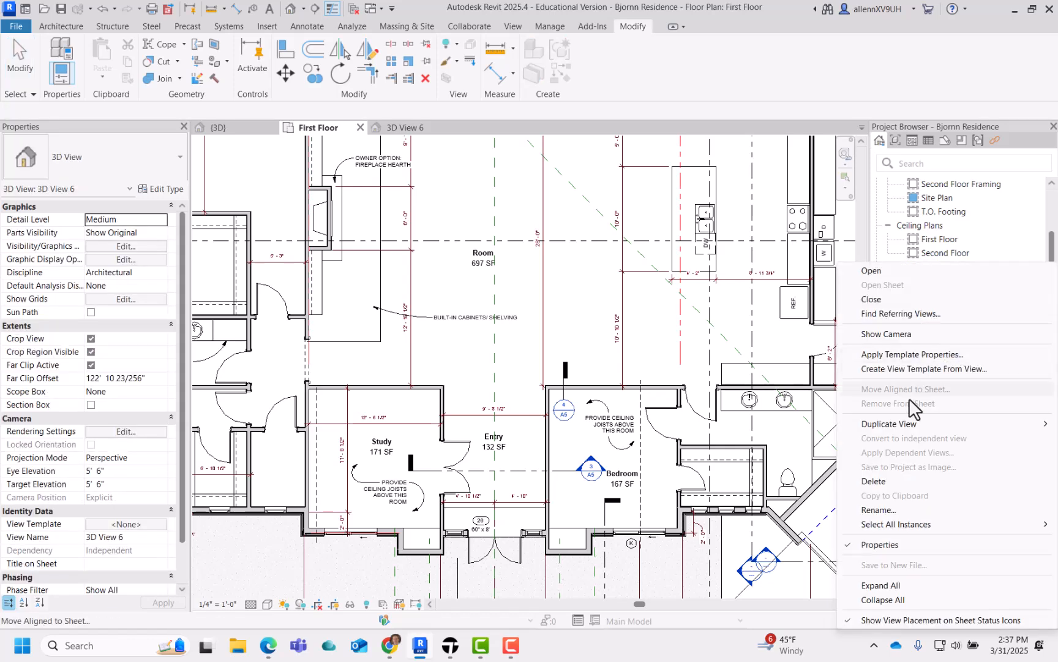
left_click(876, 509)
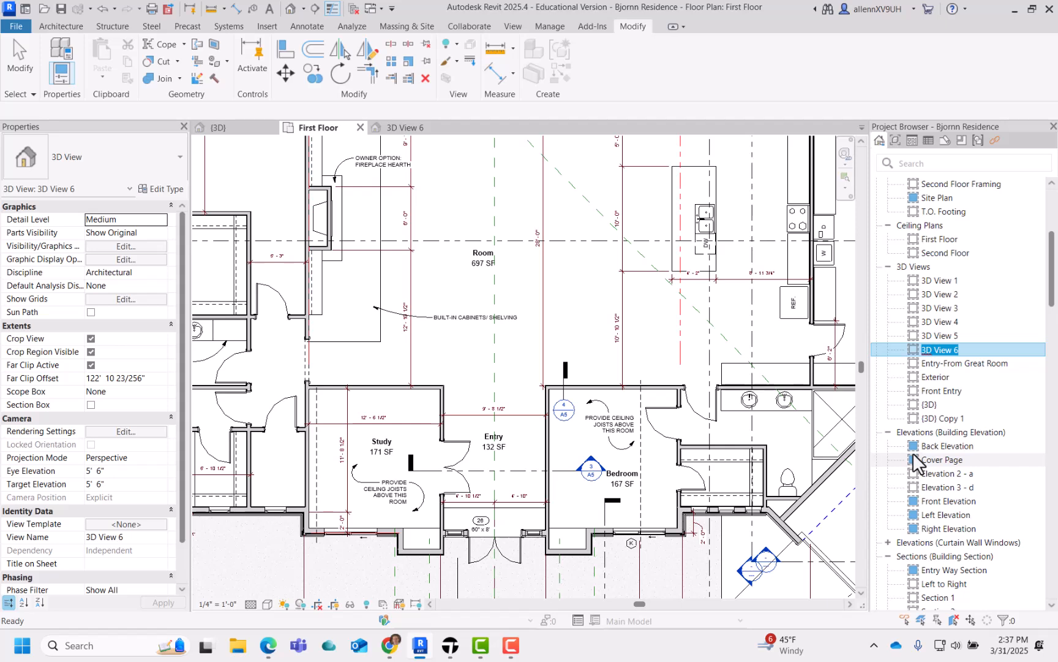
type("Great Room")
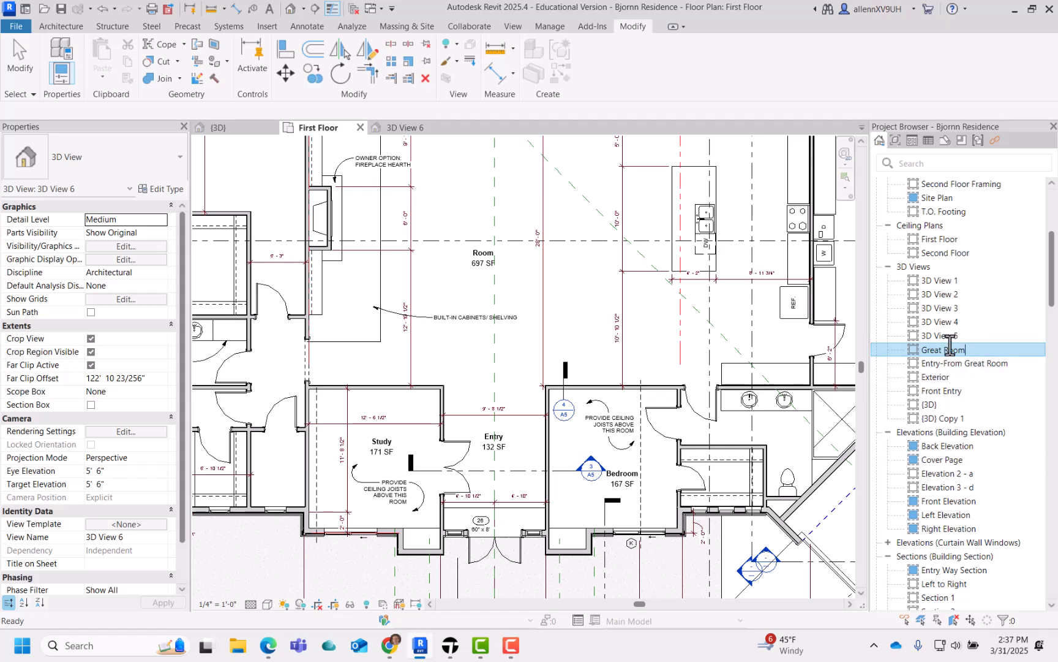
key("Return")
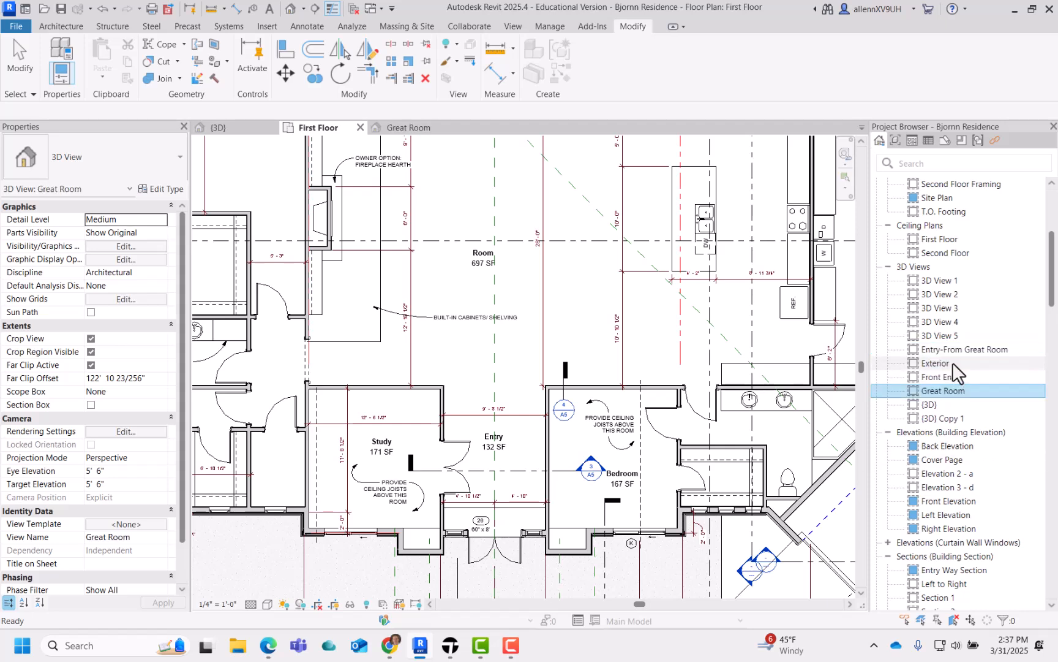
- Show the Great Room camera in the First Floor plan, inspect its position, target and field of view, and clear the selection
right_click(939, 391)
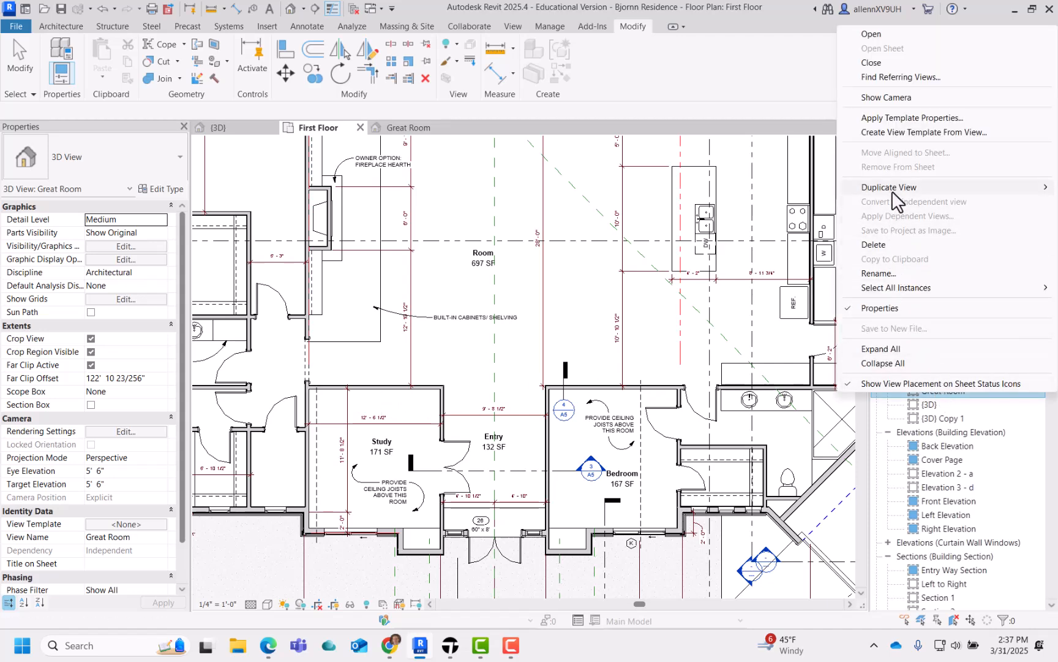
left_click(899, 98)
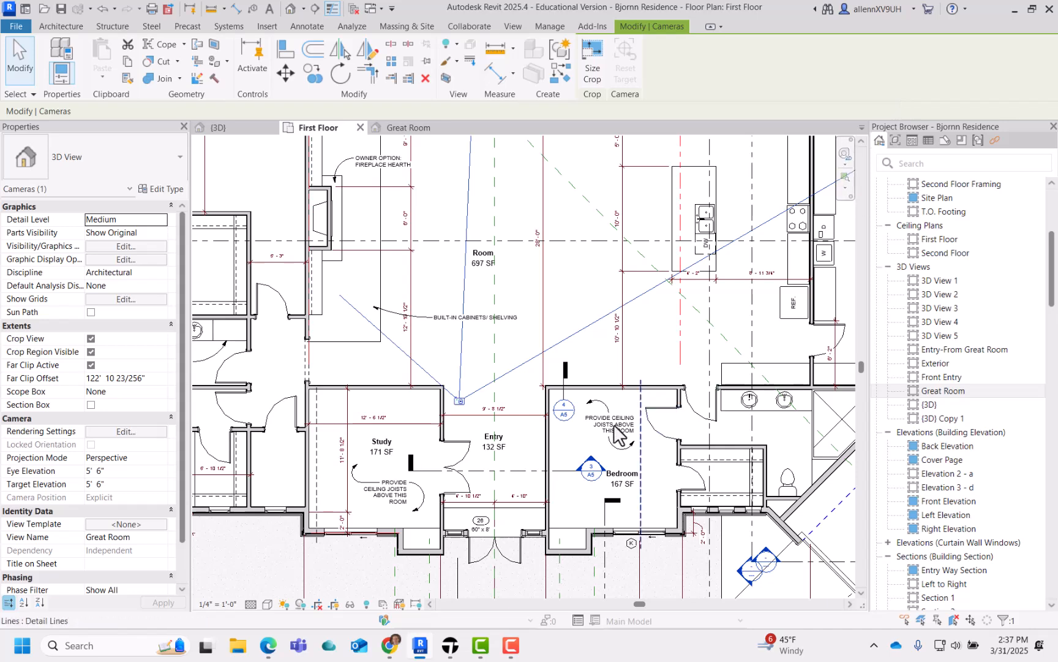
middle_click_drag(528, 435, 506, 484)
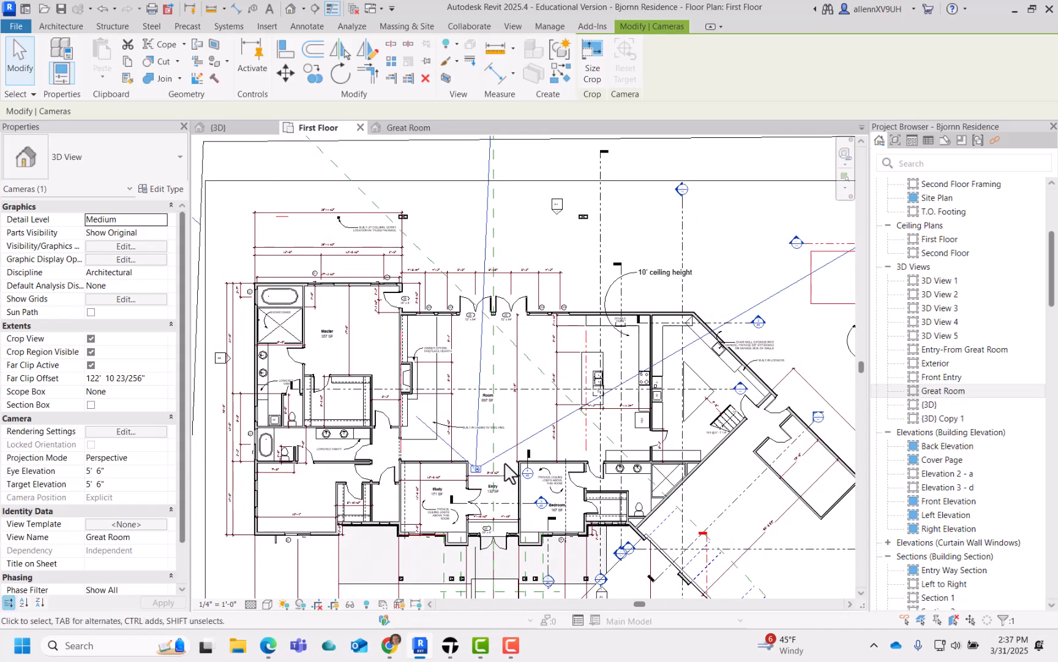
scroll(506, 454, "down", 1)
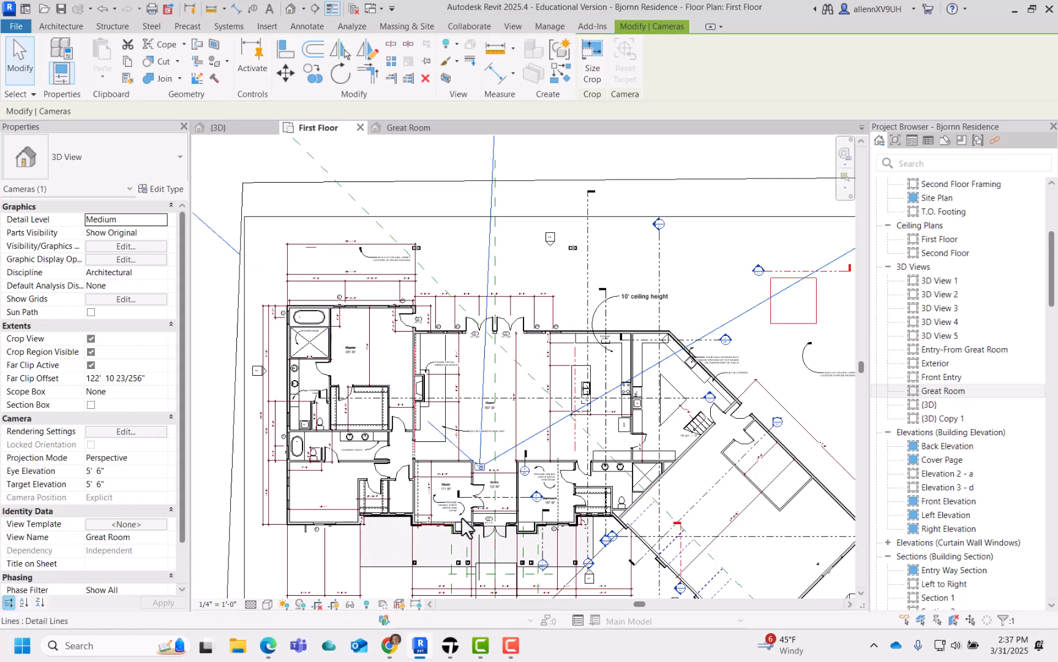
middle_click_drag(481, 487, 496, 450)
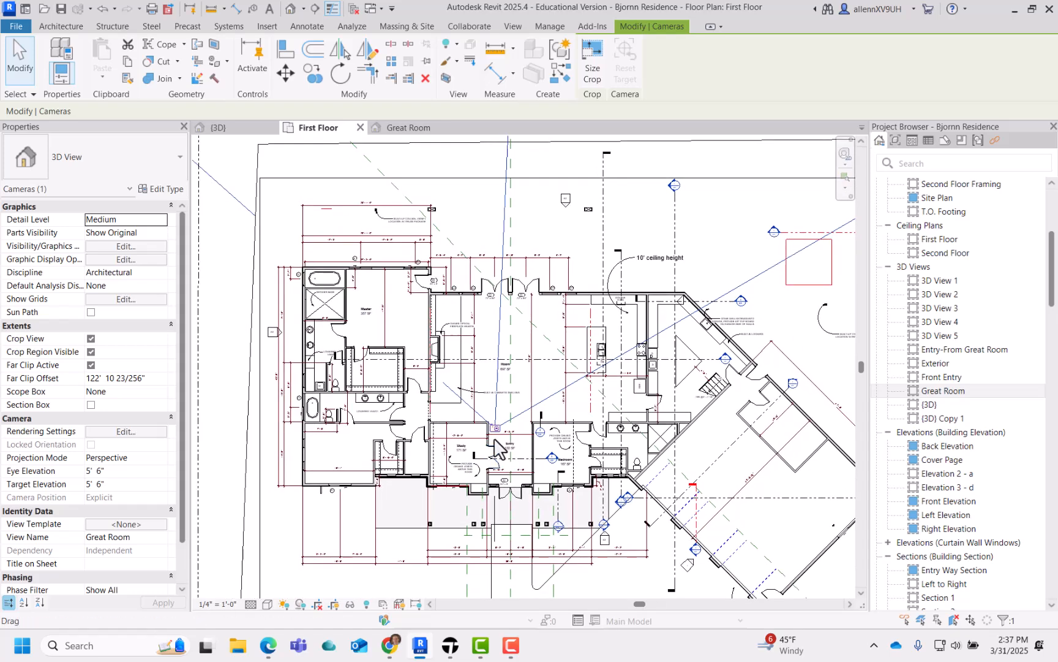
scroll(499, 445, "down", 2)
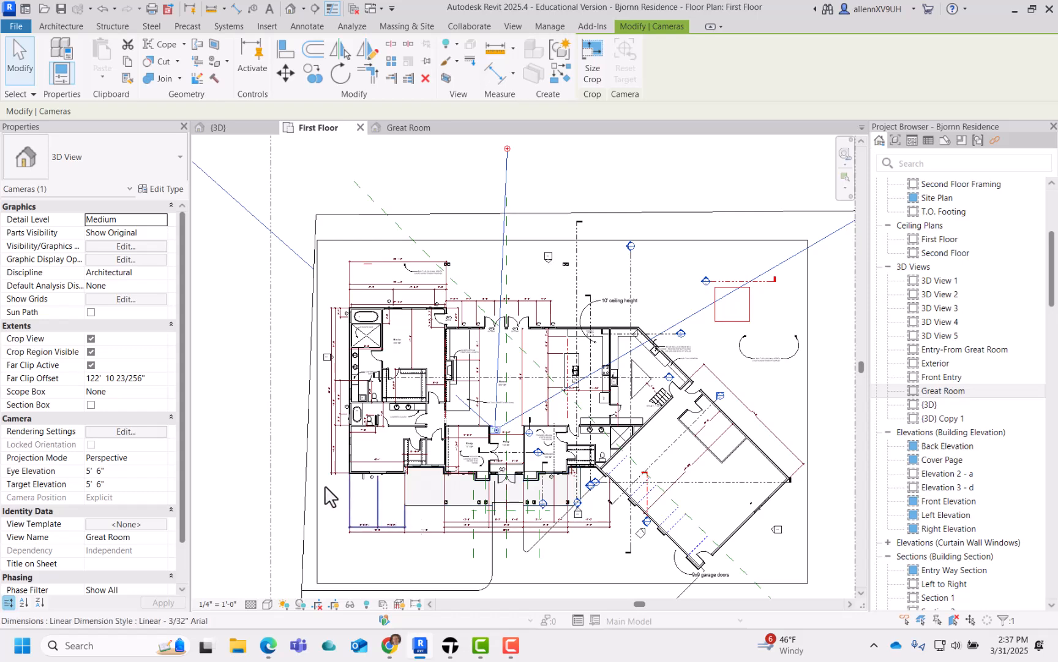
left_click(217, 470)
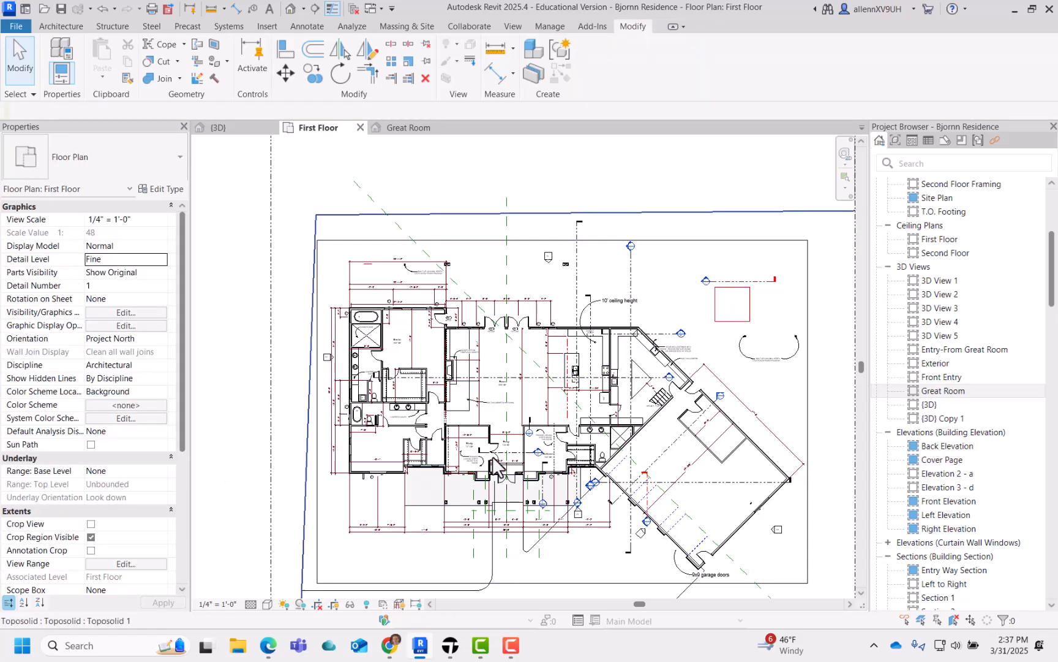
middle_click_drag(512, 461, 496, 413)
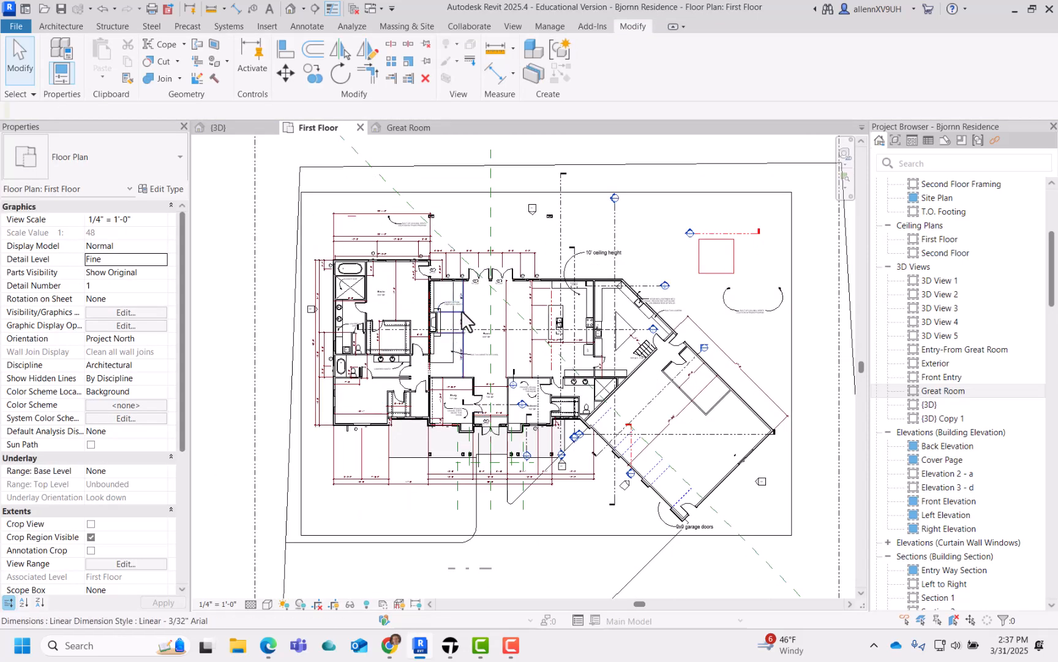
- Select the crop region in the Great Room view and locate its camera and target in the First Floor plan
left_click(411, 129)
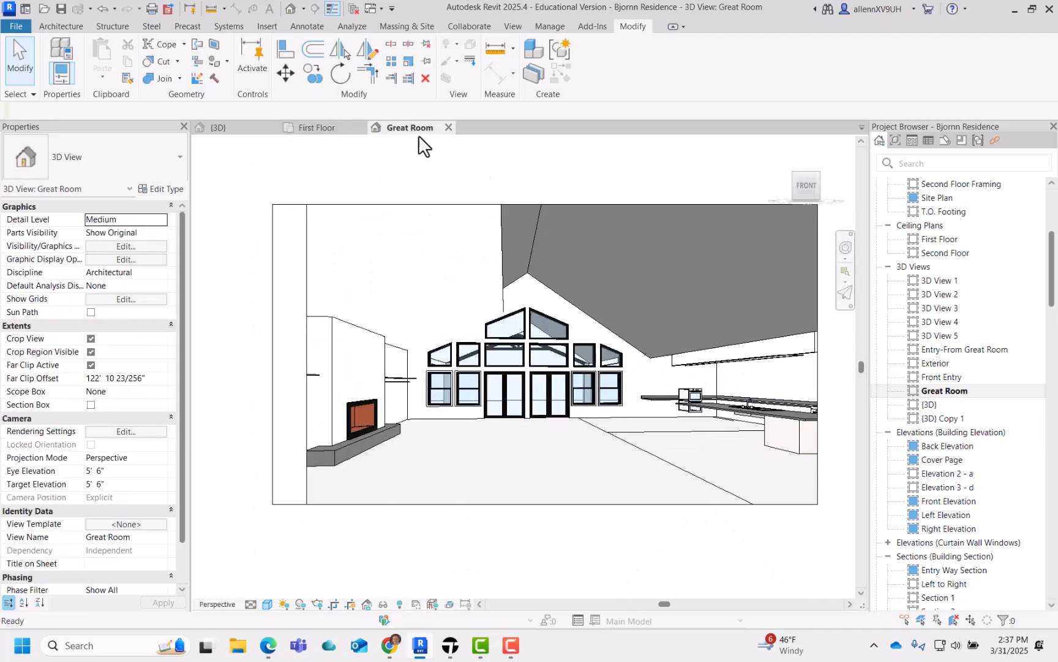
middle_click_drag(521, 328, 517, 318)
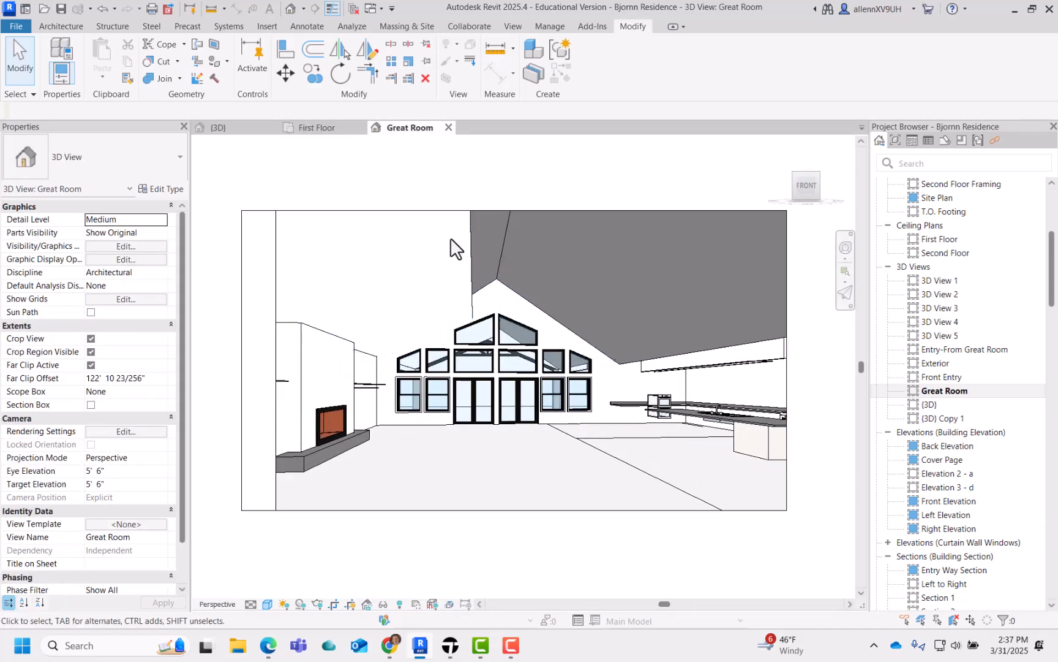
left_click(419, 211)
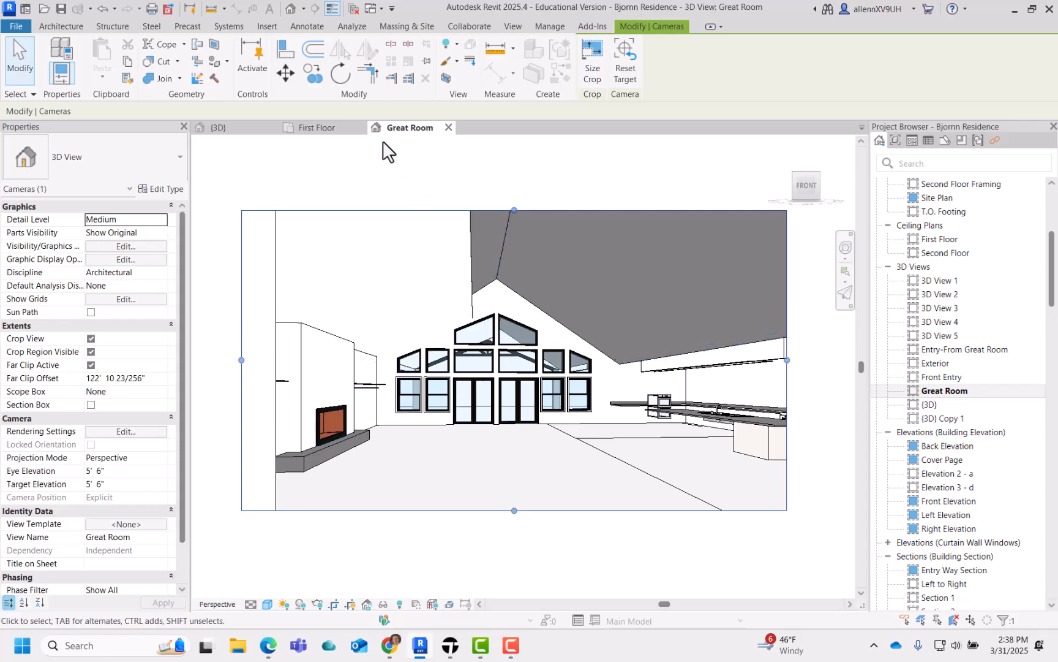
left_click(317, 128)
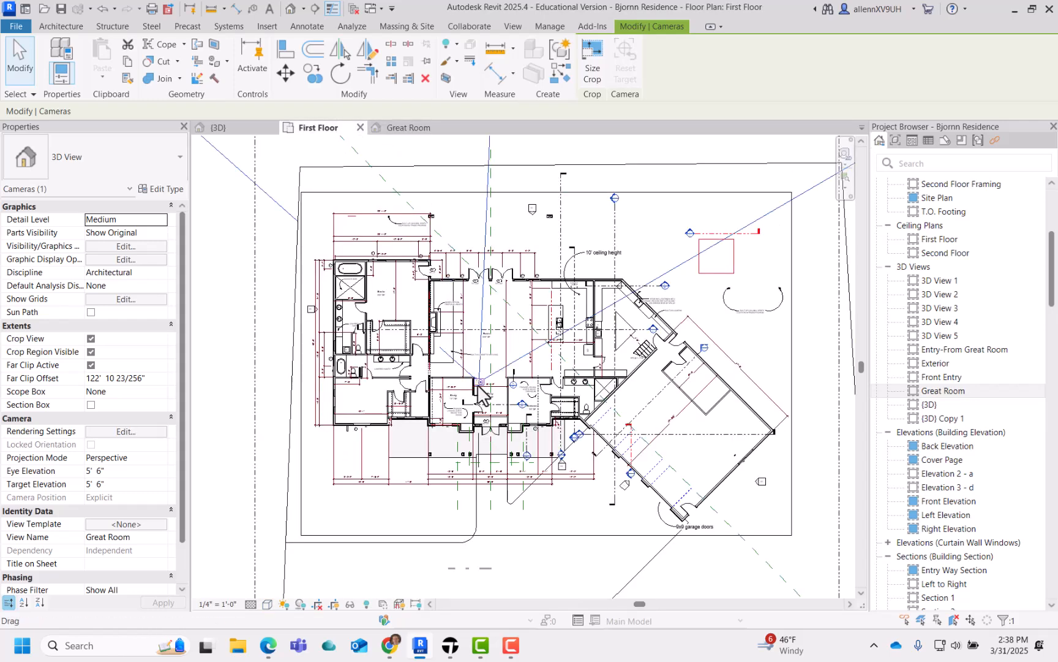
middle_click_drag(479, 389, 483, 436)
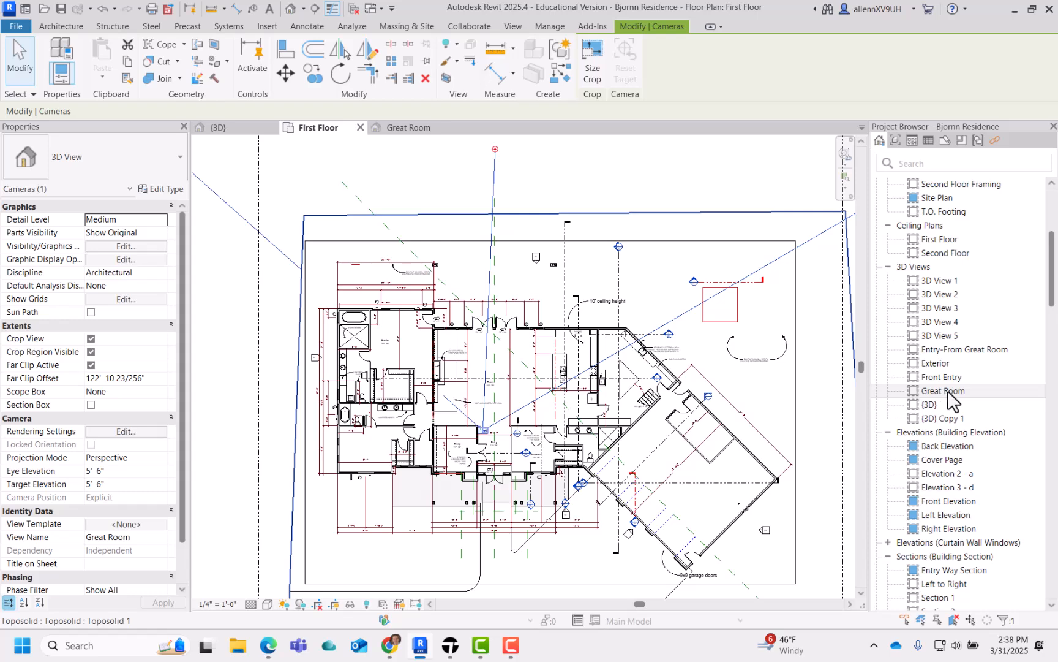
scroll(511, 395, "down", 2)
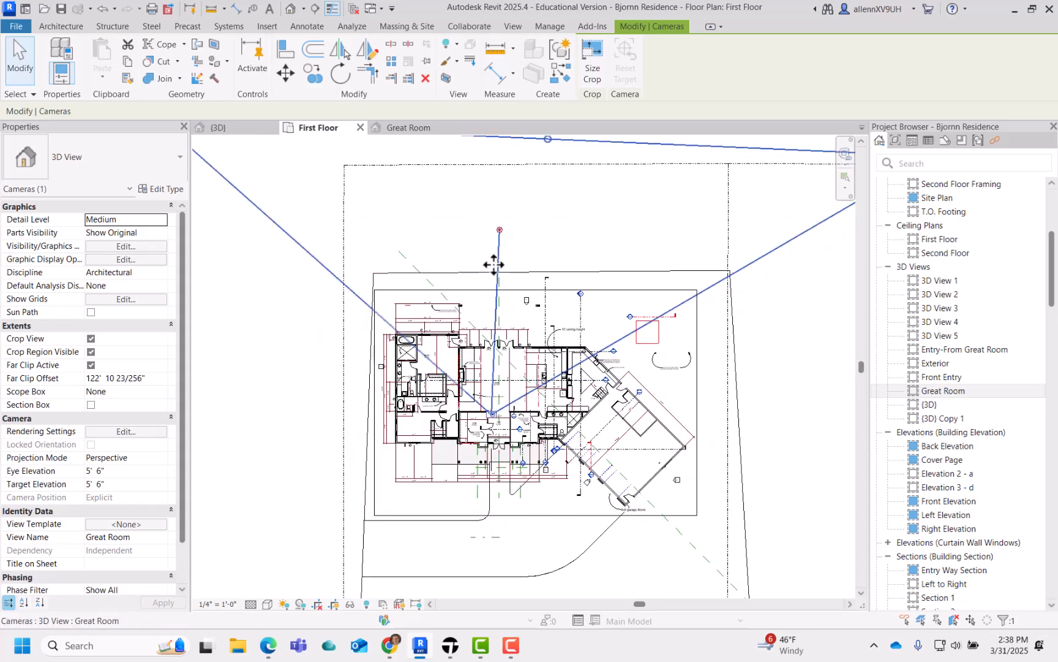
scroll(501, 375, "up", 2)
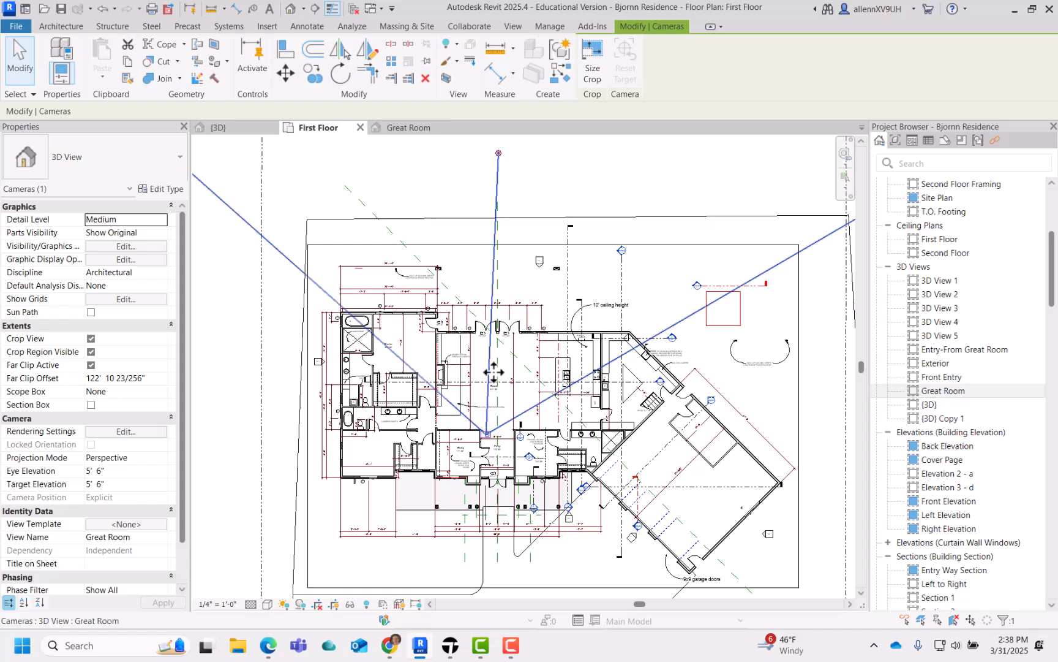
- Place the Great Room view beside the First Floor plan and move the camera and its target toward the kitchen side
mouse_move(400, 136)
left_mouse_down()
mouse_move(413, 165)
mouse_move(328, 260)
mouse_move(197, 210)
left_mouse_up()
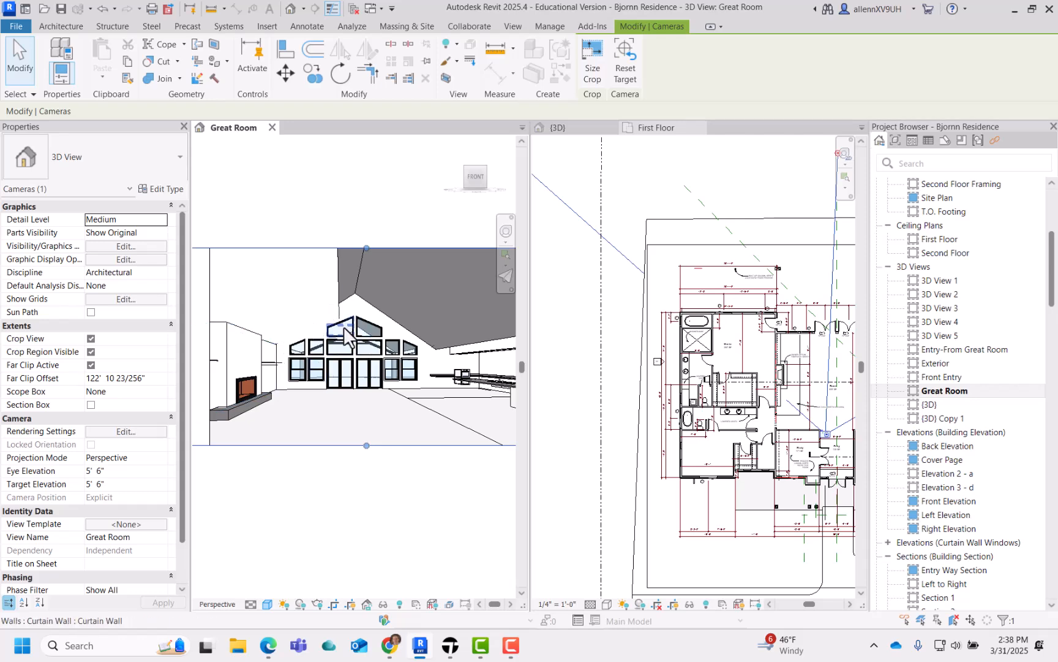
scroll(817, 377, "down", 3)
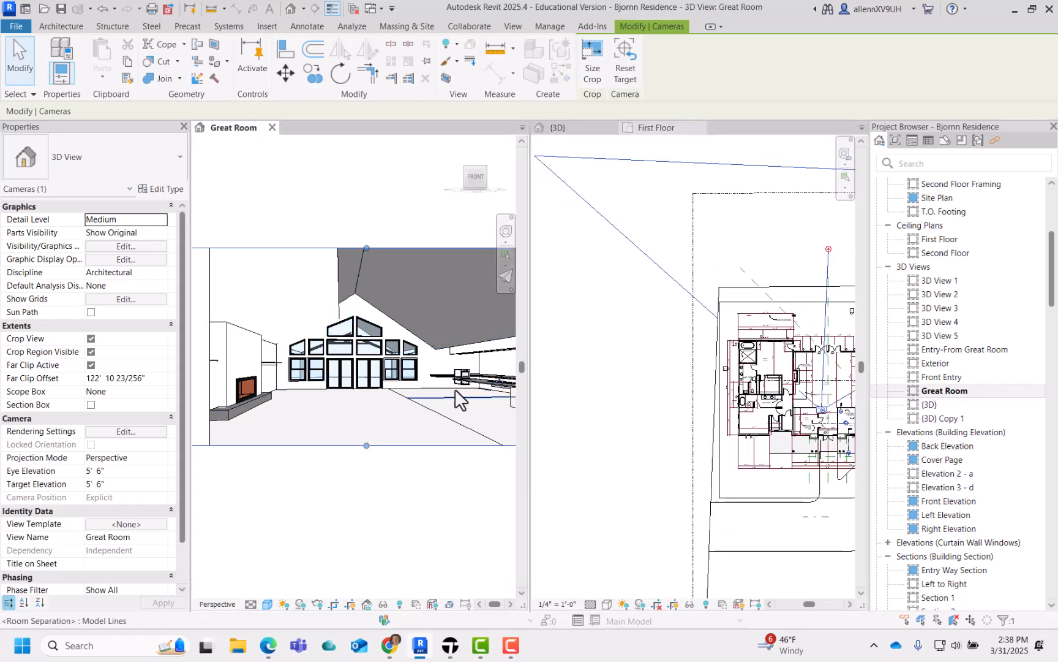
left_click(637, 368)
scroll(597, 371, "up", 3)
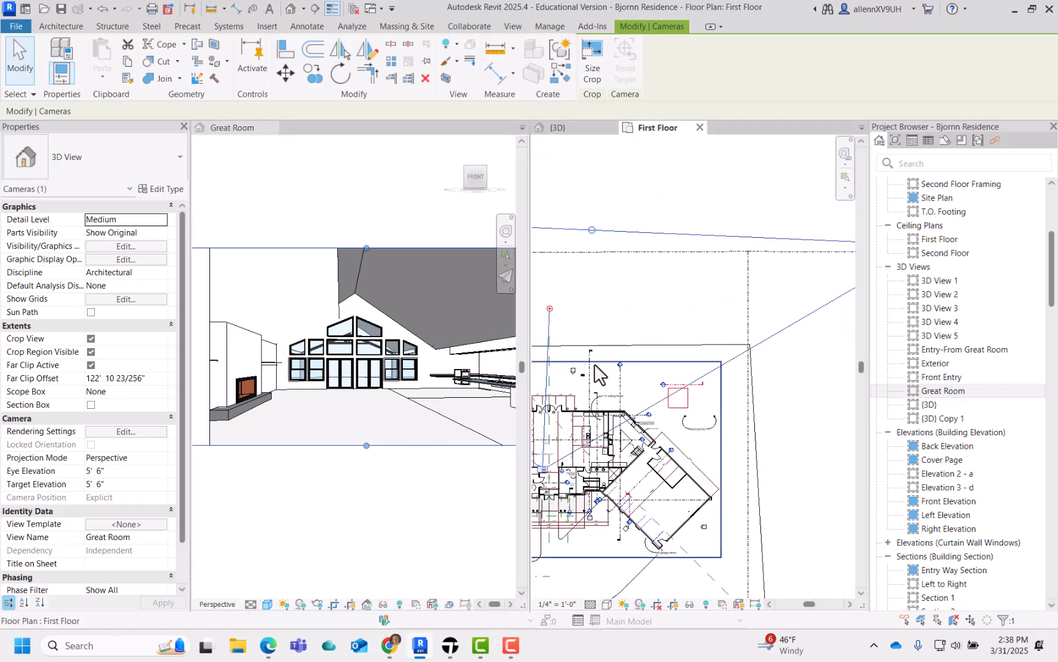
scroll(668, 306, "up", 3)
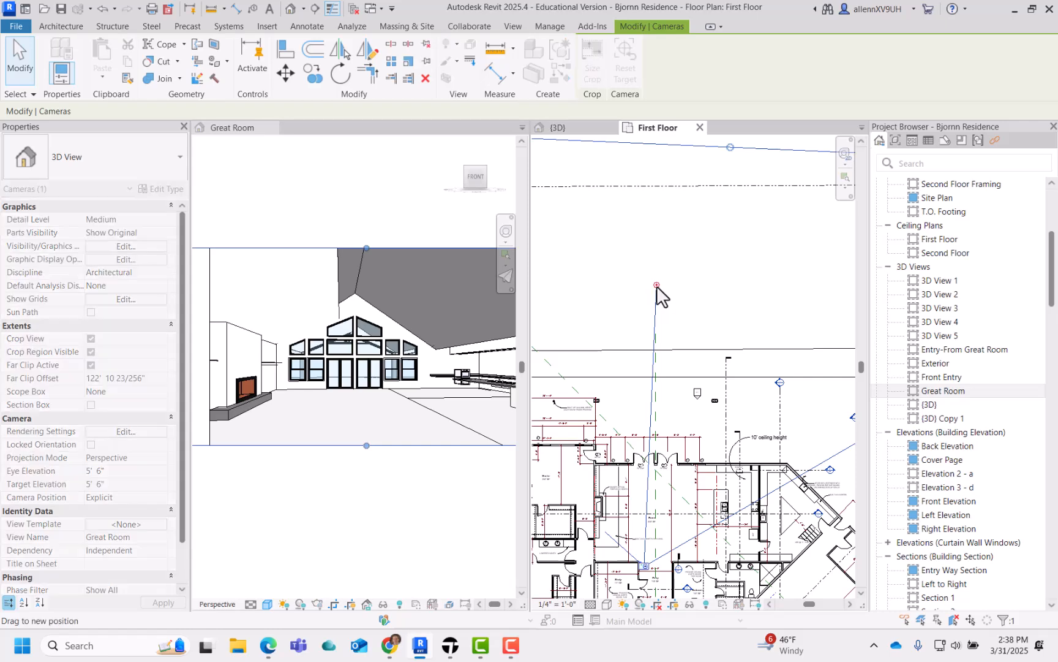
mouse_move(657, 284)
left_mouse_down()
mouse_move(684, 297)
mouse_move(665, 286)
left_mouse_up()
left_click_drag(632, 560, 655, 560)
left_click(348, 371)
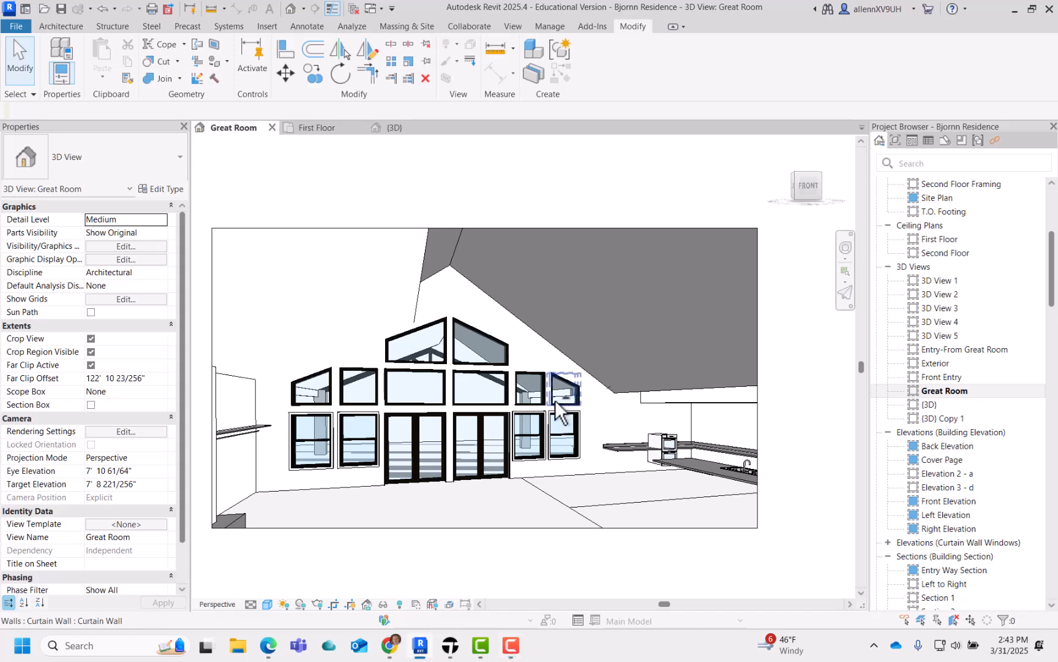
- Try reorienting the Great Room camera toward the window wall by orbiting and with the Full Navigation Wheel
mouse_move(557, 411)
middle_mouse_down("shift")
mouse_move(557, 429)
mouse_move(520, 412)
mouse_move(594, 417)
mouse_move(574, 420)
middle_mouse_up("shift")
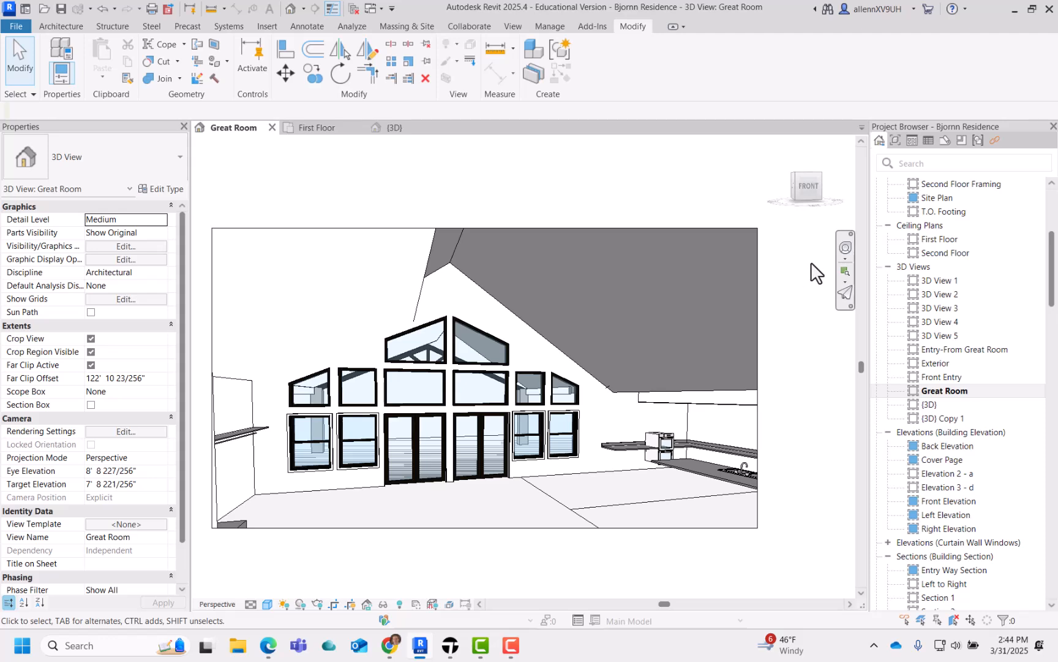
left_click(845, 249)
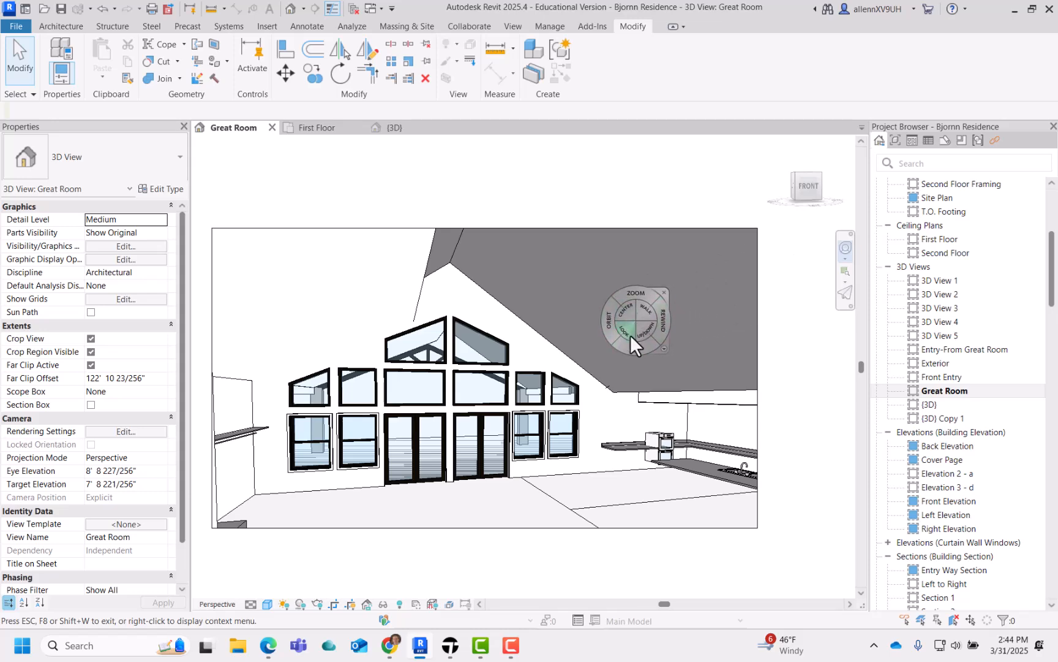
mouse_move(628, 329)
left_mouse_down()
mouse_move(501, 338)
mouse_move(661, 322)
mouse_move(509, 474)
mouse_move(532, 567)
mouse_move(533, 527)
left_mouse_up()
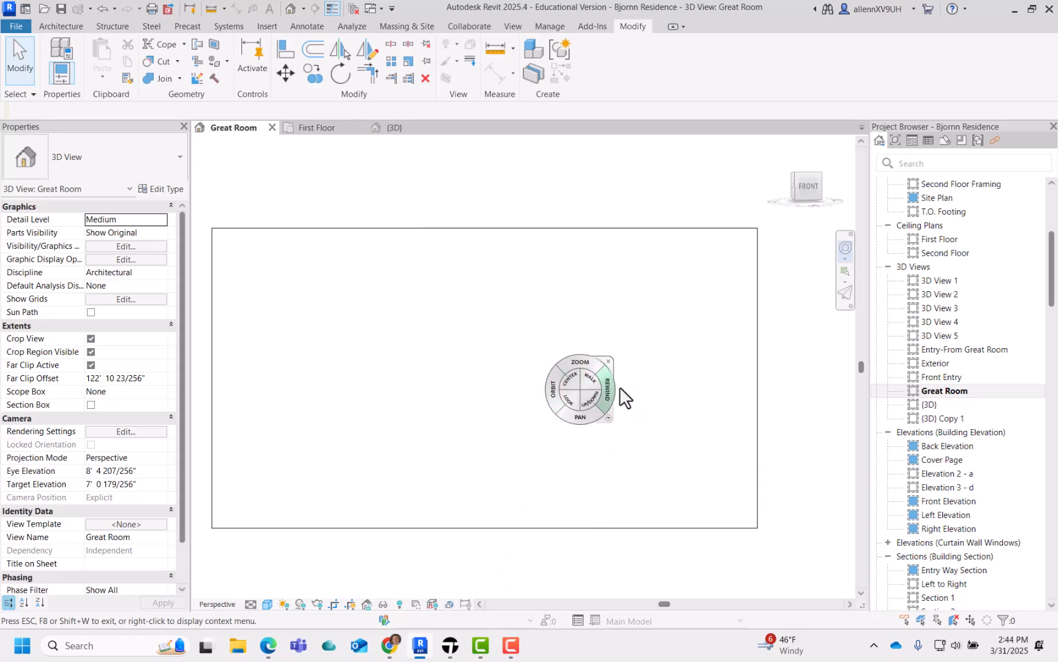
left_click_drag(633, 425, 575, 425)
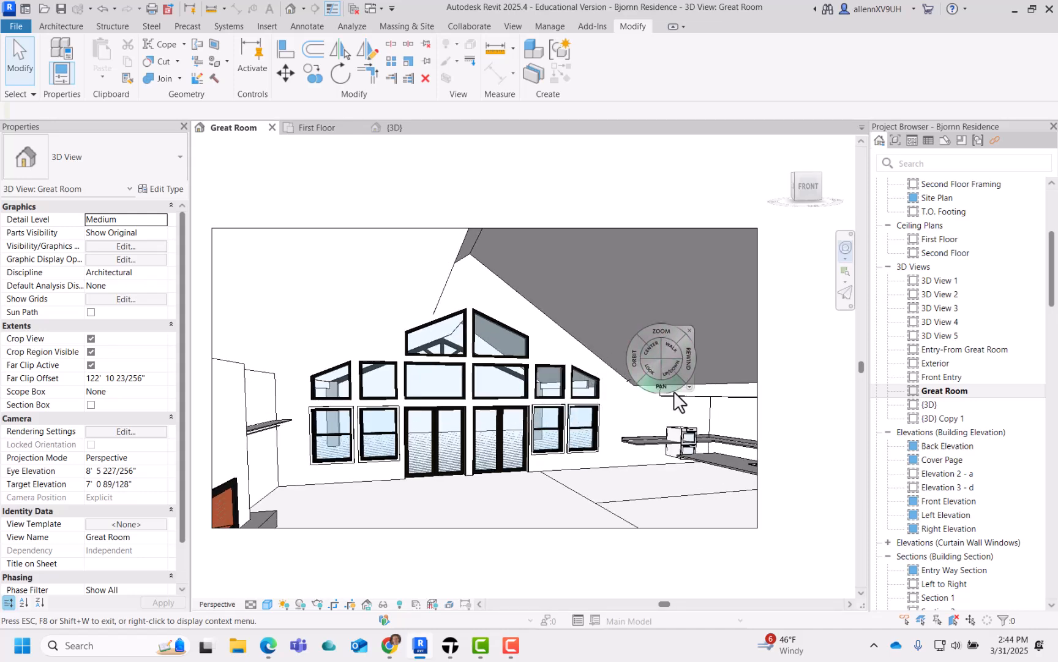
mouse_move(662, 319)
left_mouse_down()
mouse_move(659, 284)
mouse_move(659, 323)
mouse_move(653, 298)
left_mouse_up()
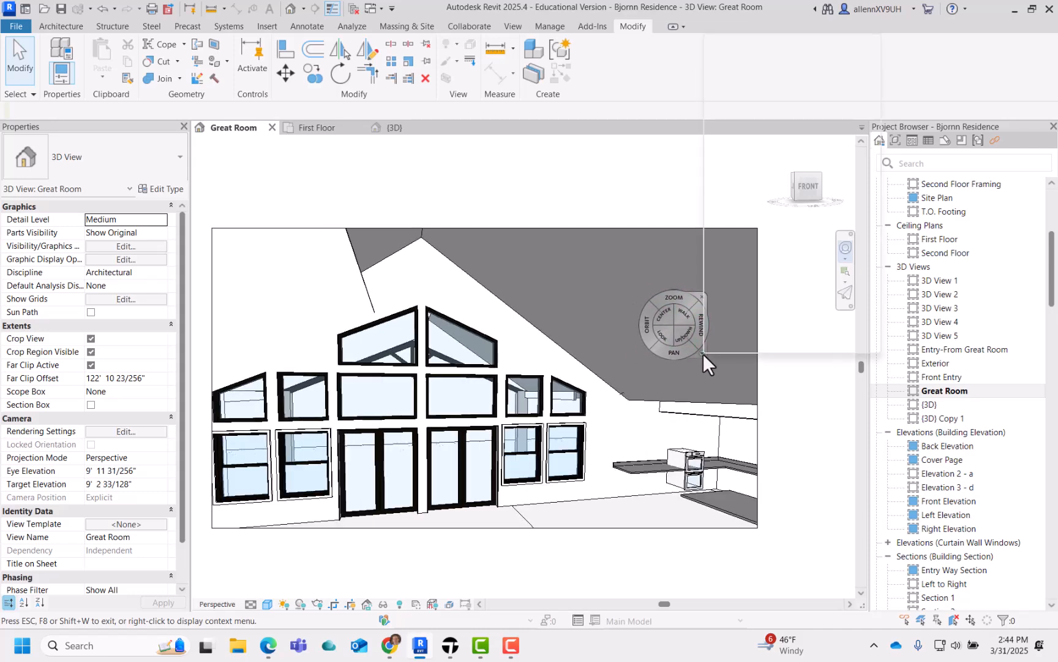
- Try adjusting the Great Room camera's focal length with the wheel's Increase/Decrease Focal Length option
left_click(702, 353)
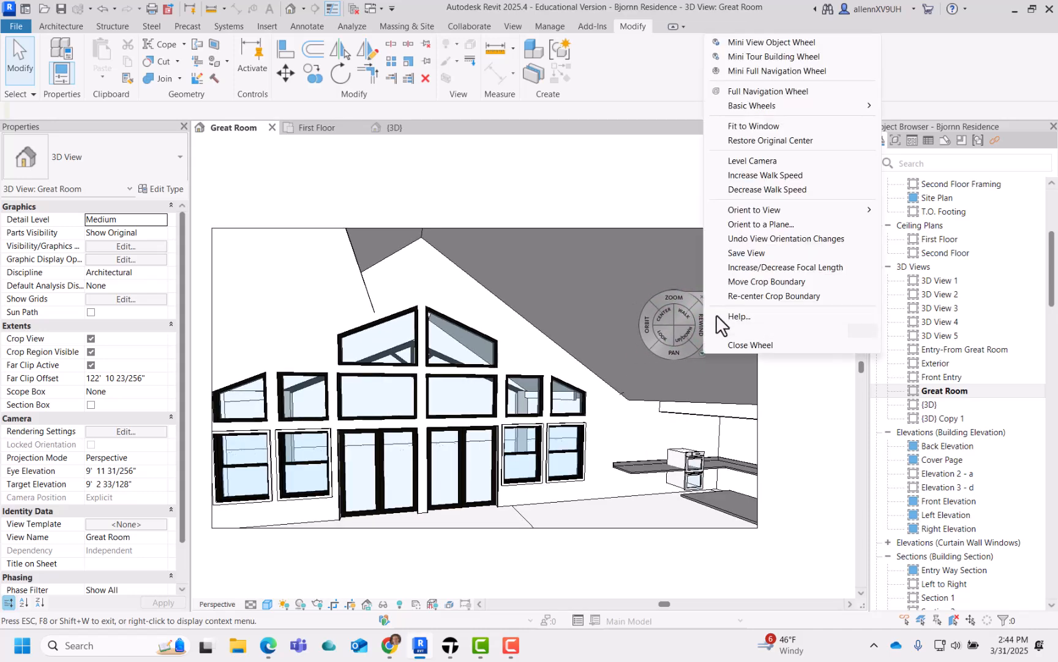
left_click(741, 267)
left_click_drag(544, 368, 481, 382)
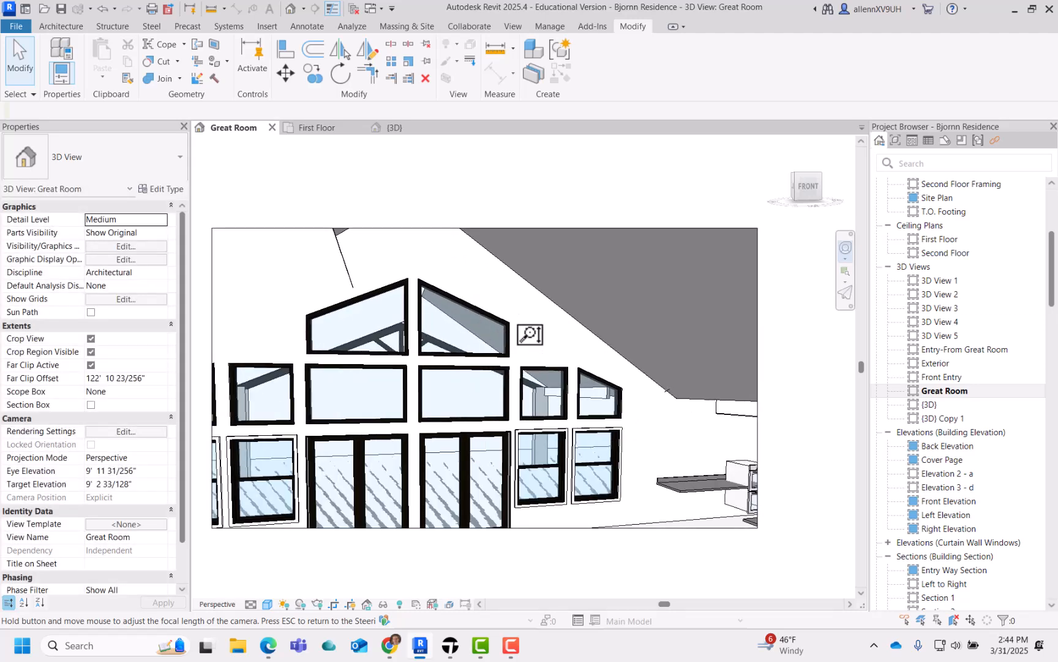
left_click_drag(530, 331, 545, 383)
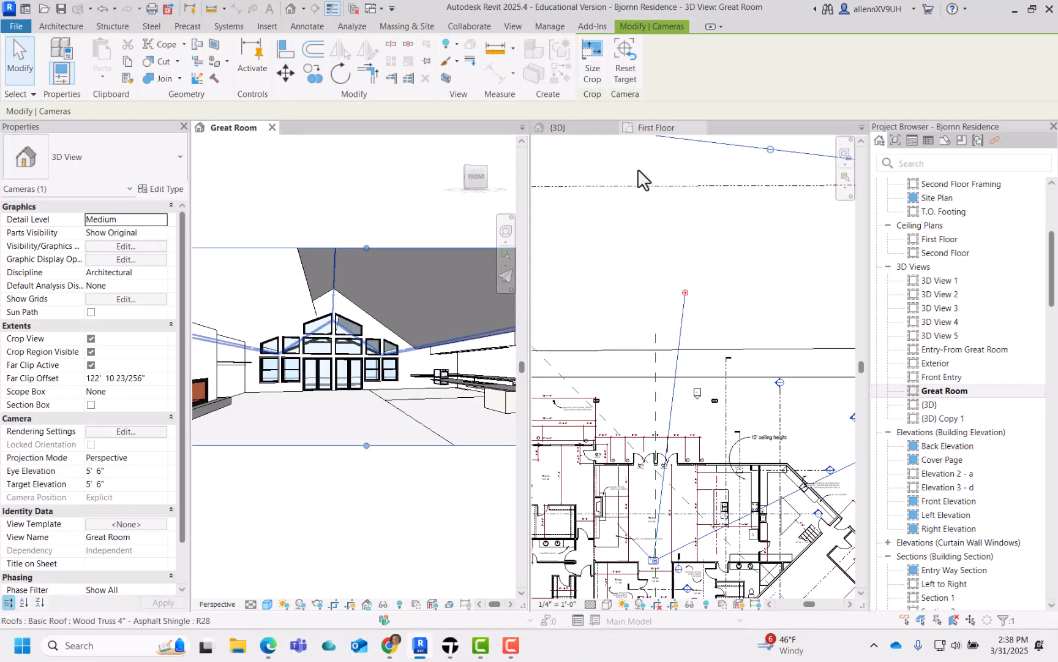
- Return the side-by-side views to tabbed views and clear the camera selection in the Great Room view
key("t")
key("w")
middle_click_drag(602, 364, 756, 389)
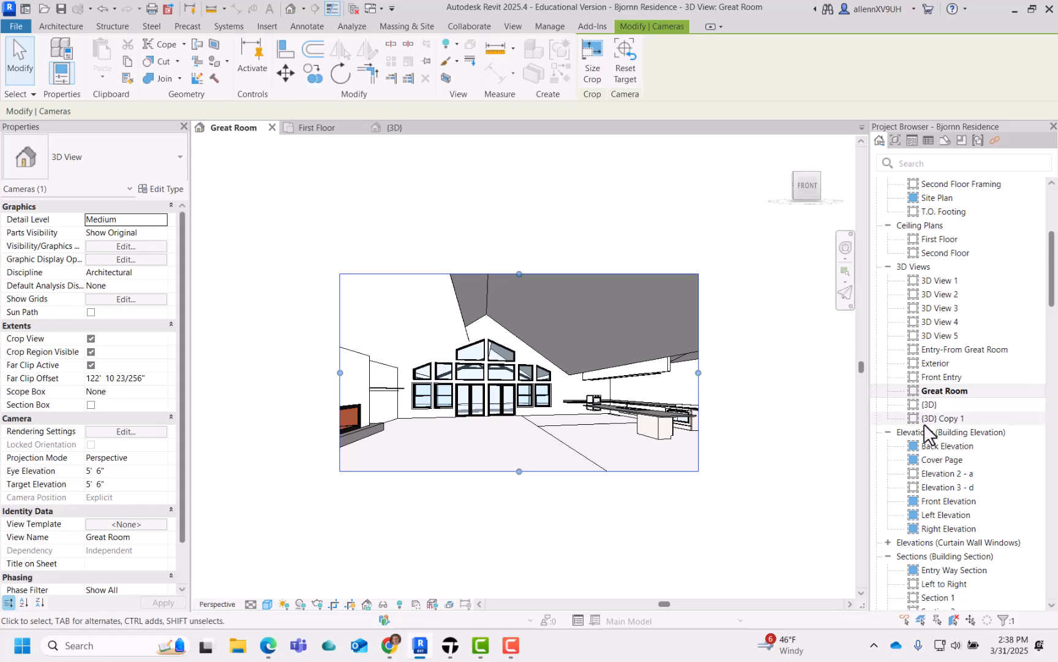
left_click(744, 454)
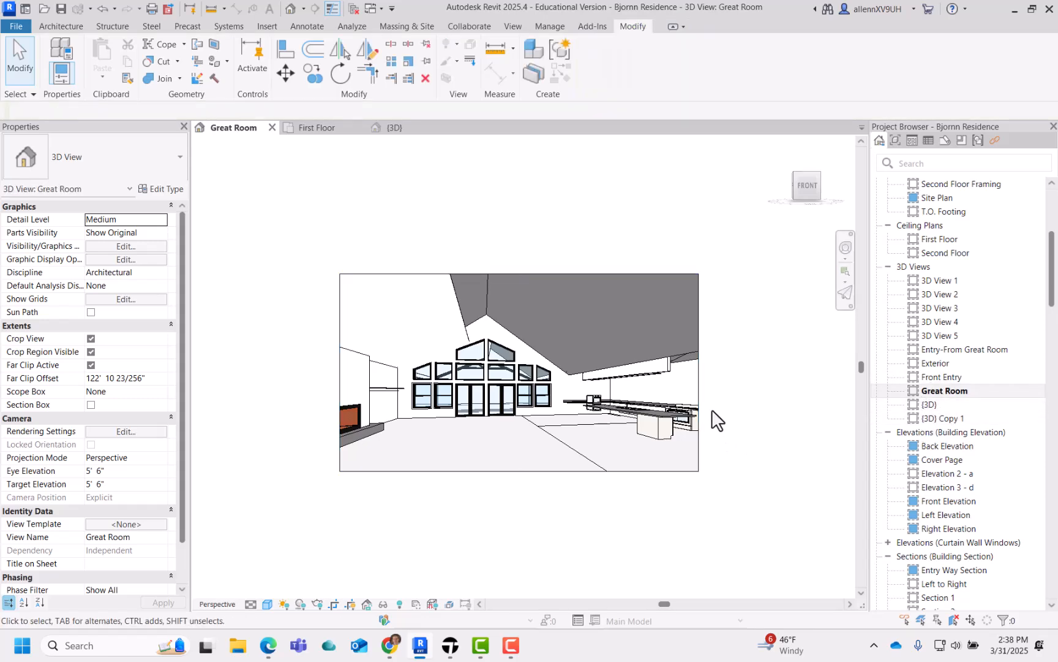
scroll(717, 422, "up", 3)
middle_click_drag(753, 440, 762, 459)
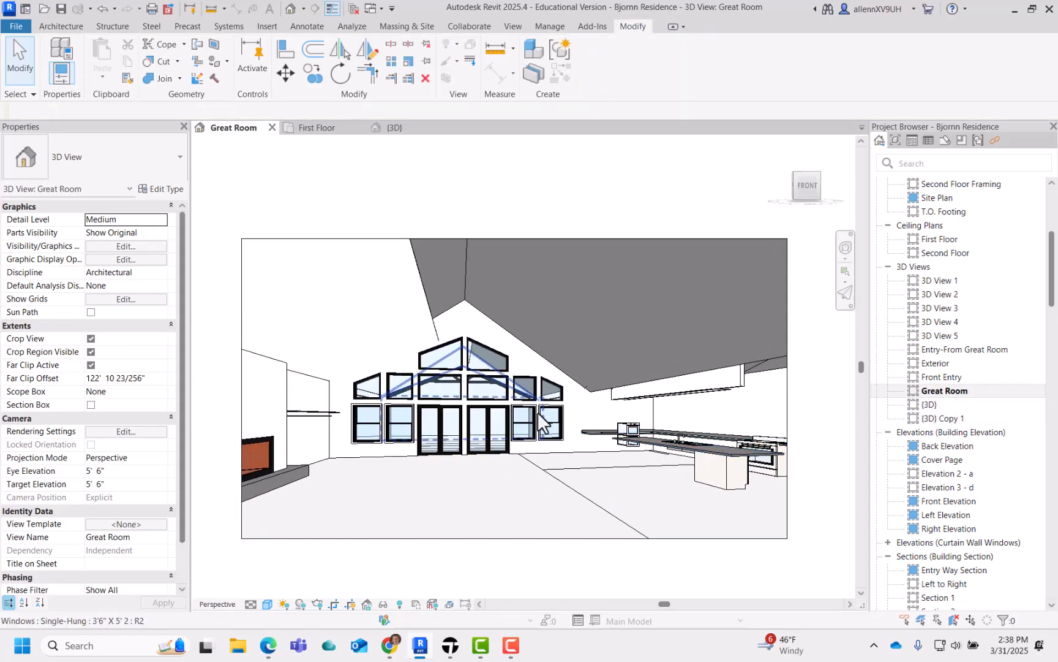